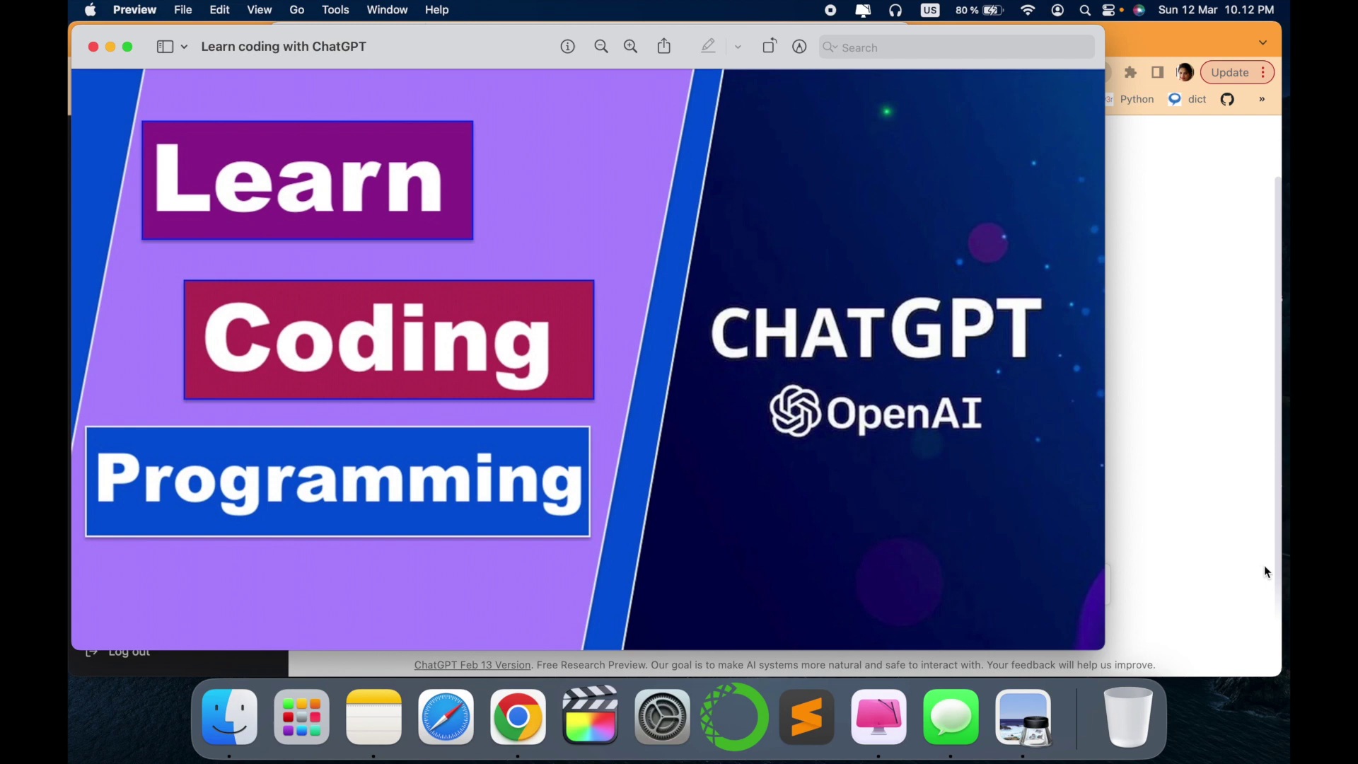
Step: Bring the Chrome window with the new ChatGPT chat in front of Preview
click(1225, 474)
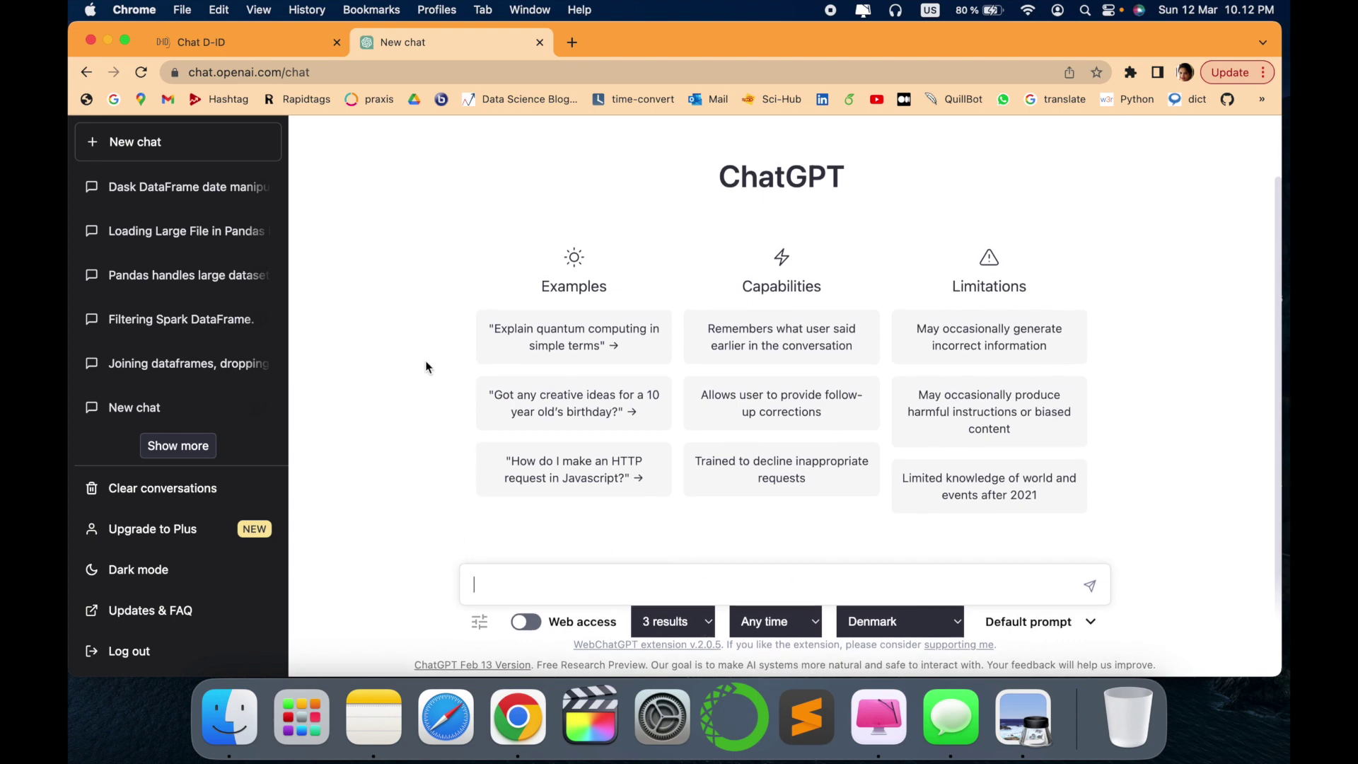
scroll(165, 322, up, 5)
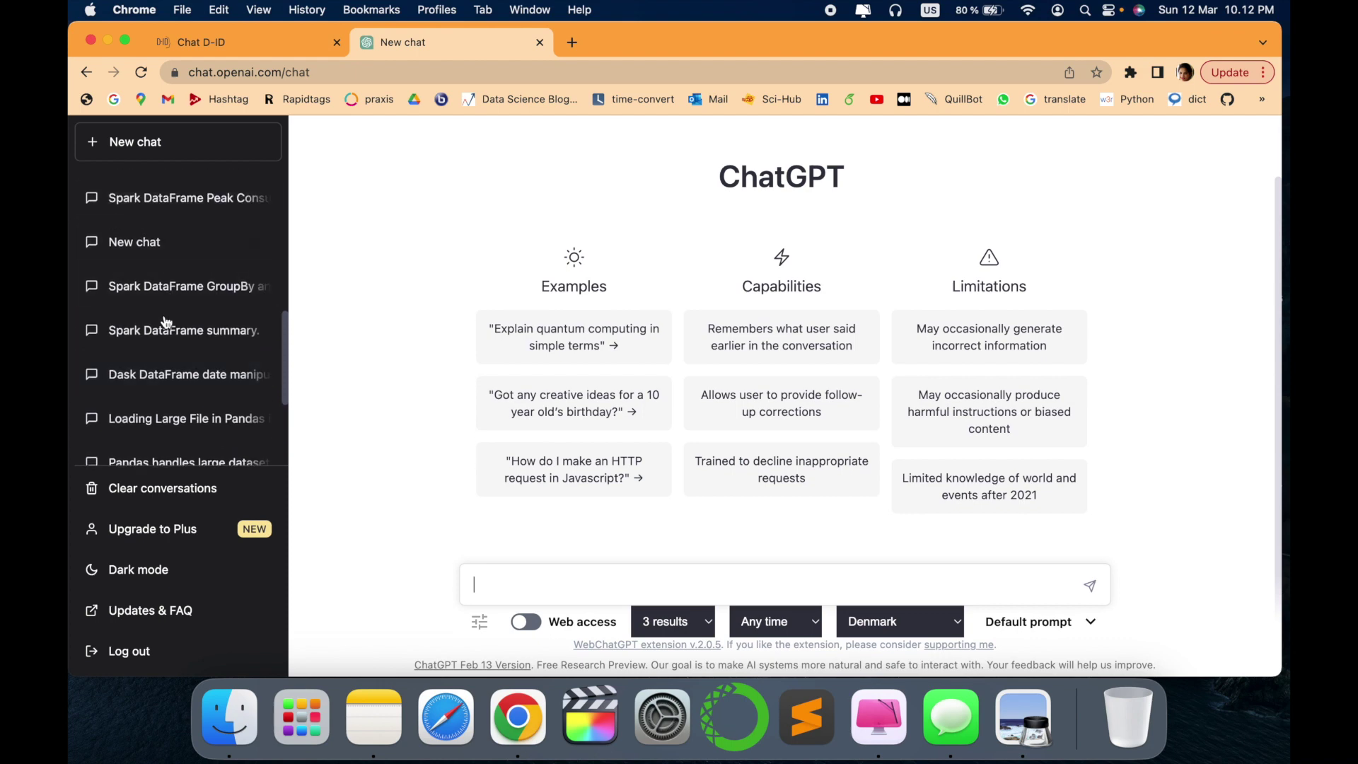
scroll(165, 322, down, 3)
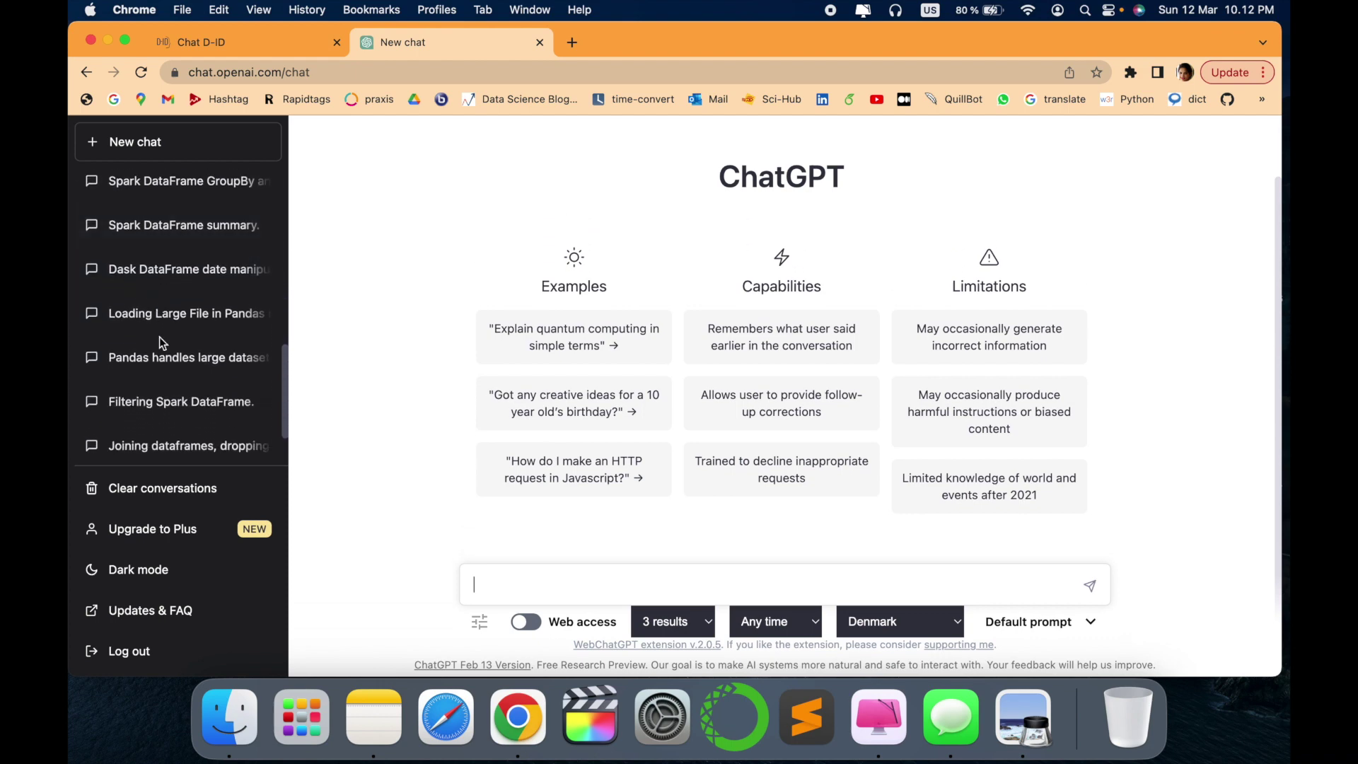
scroll(160, 343, down, 2)
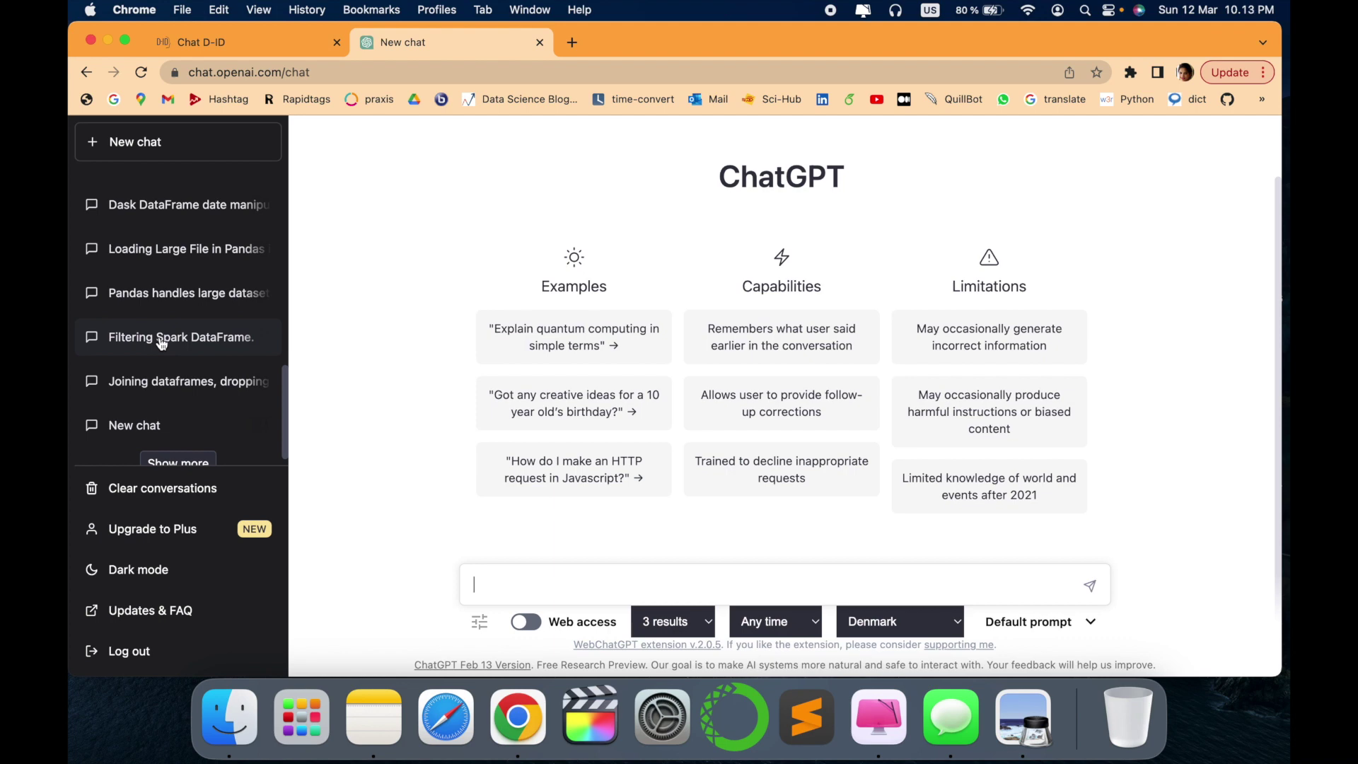
scroll(180, 379, down, 1)
scroll(180, 380, up, 2)
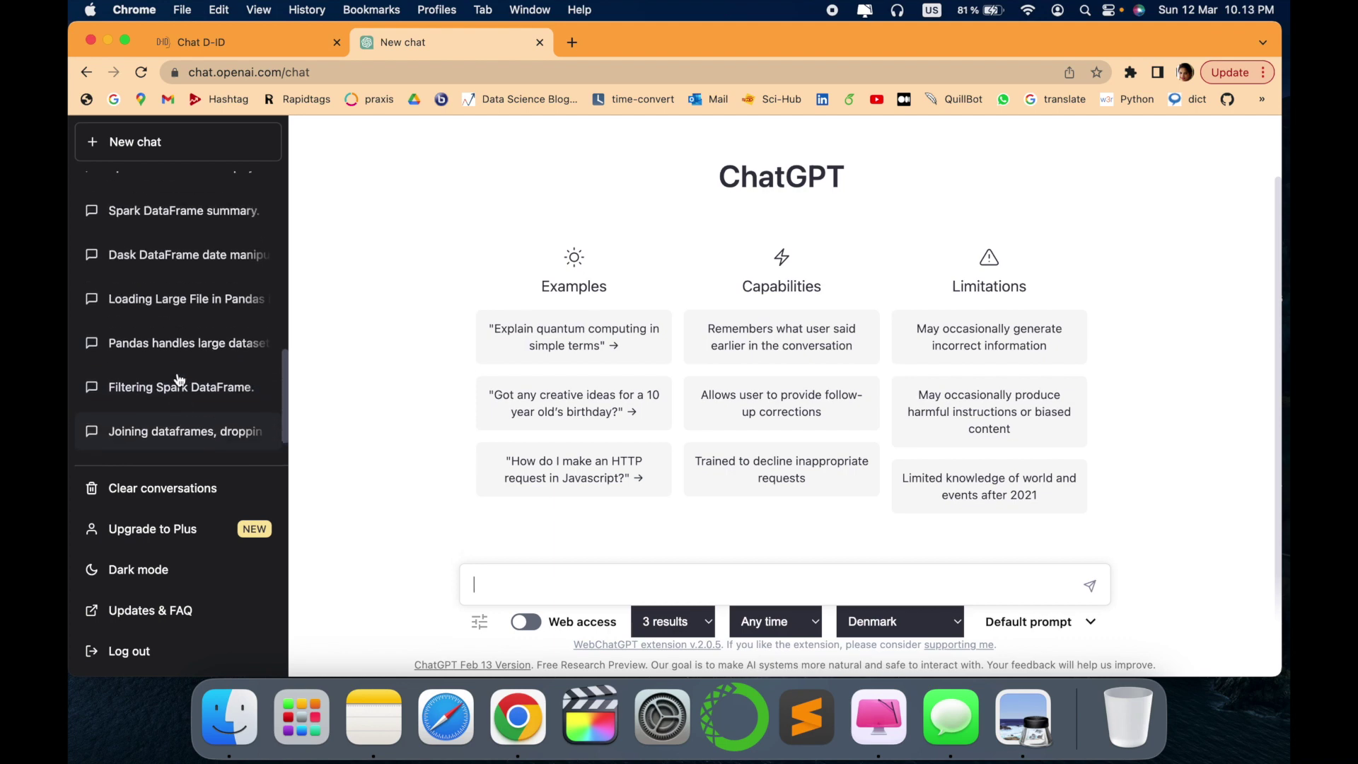
scroll(179, 379, up, 2)
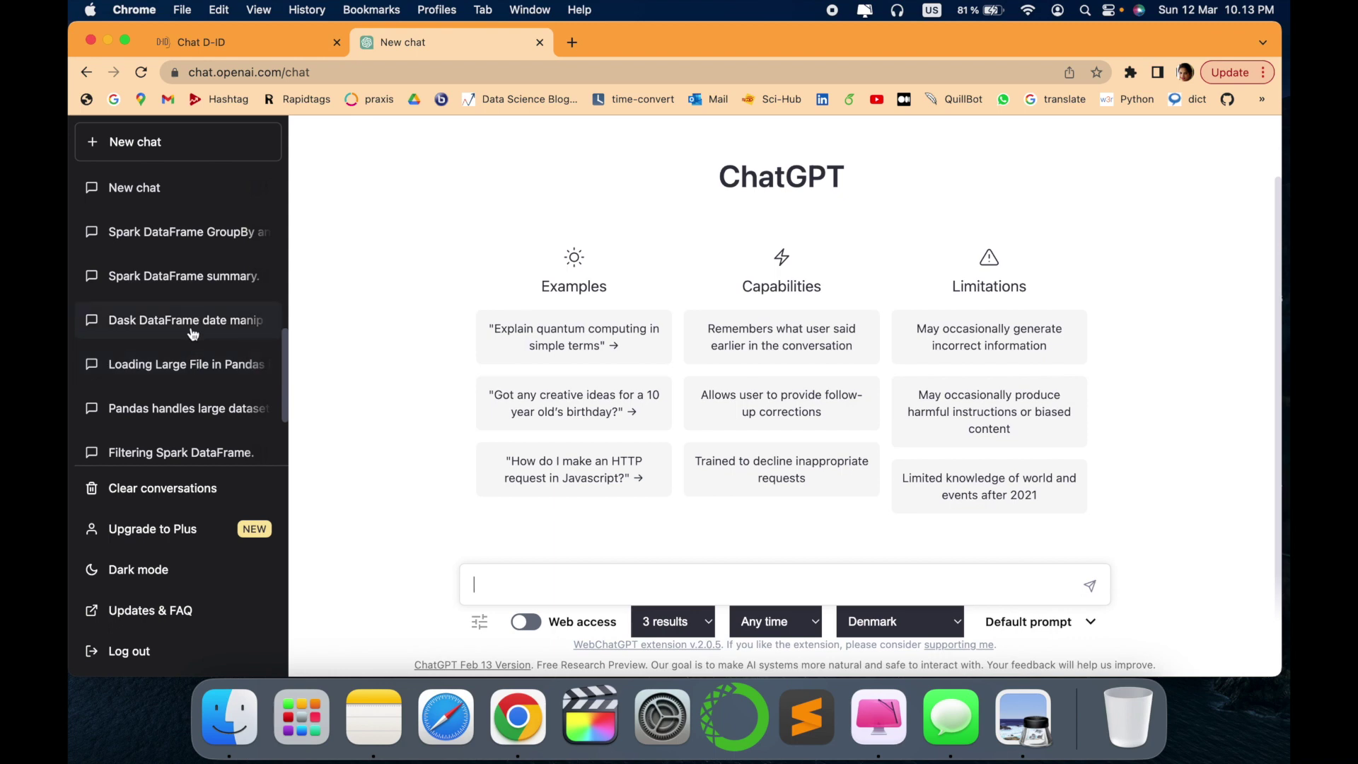
click(191, 278)
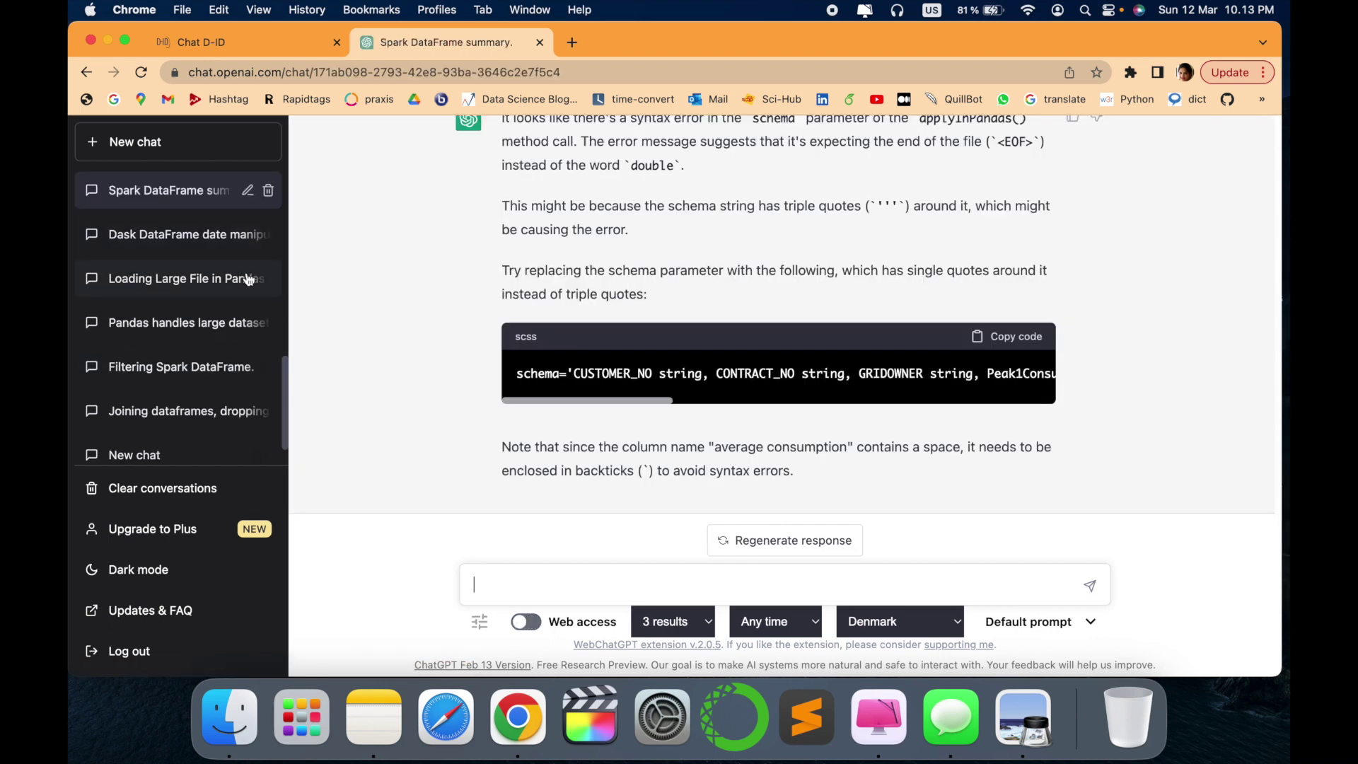
Step: Scroll the current chat and select the df.shape rewrite for Spark DataFrame question
scroll(697, 382, up, 15)
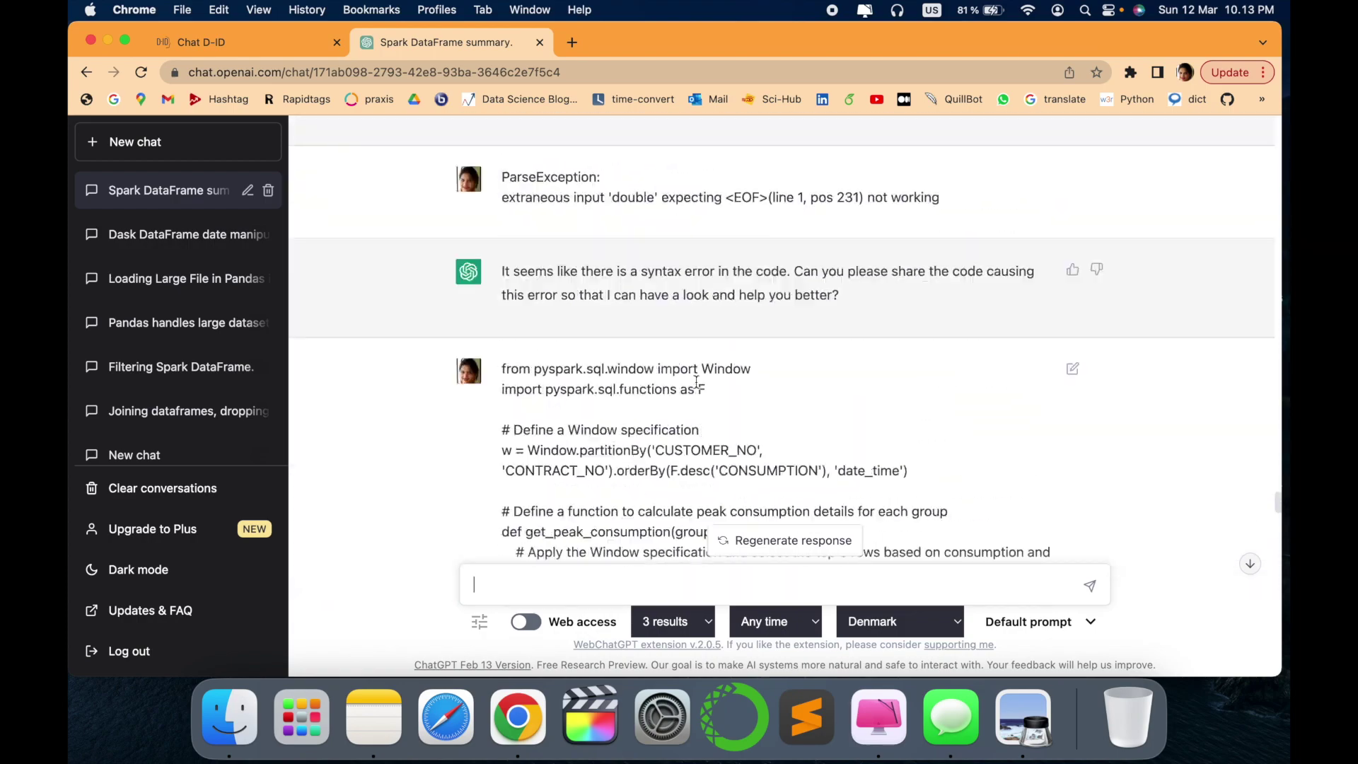
scroll(696, 382, down, 10)
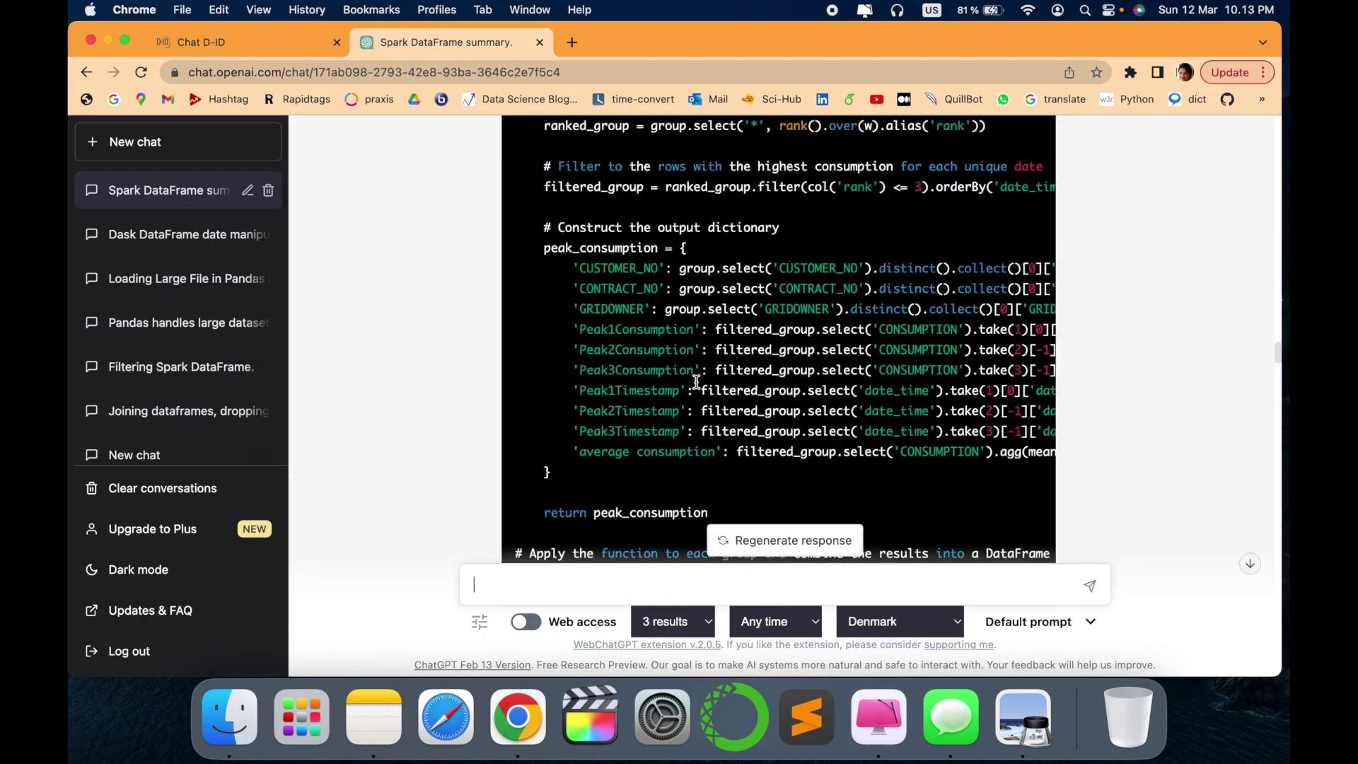
scroll(696, 382, up, 15)
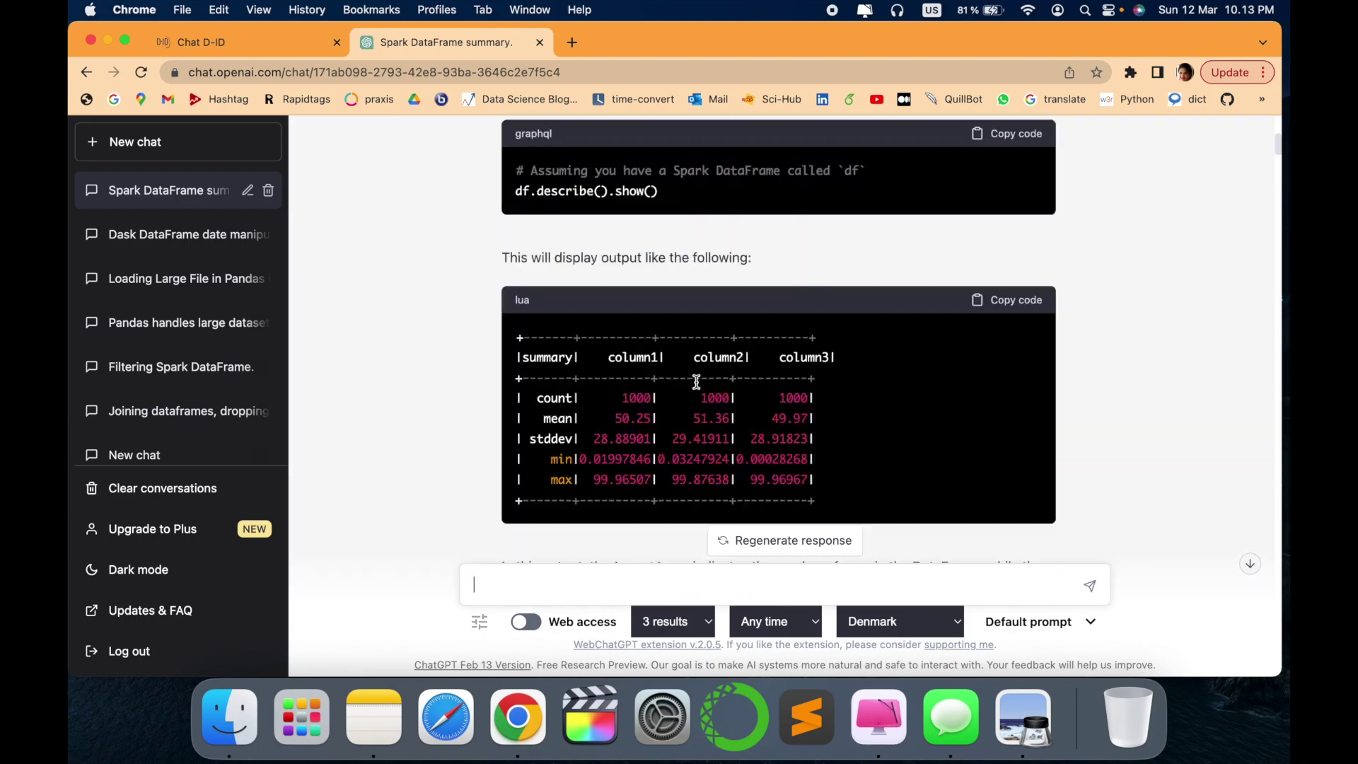
scroll(697, 382, up, 6)
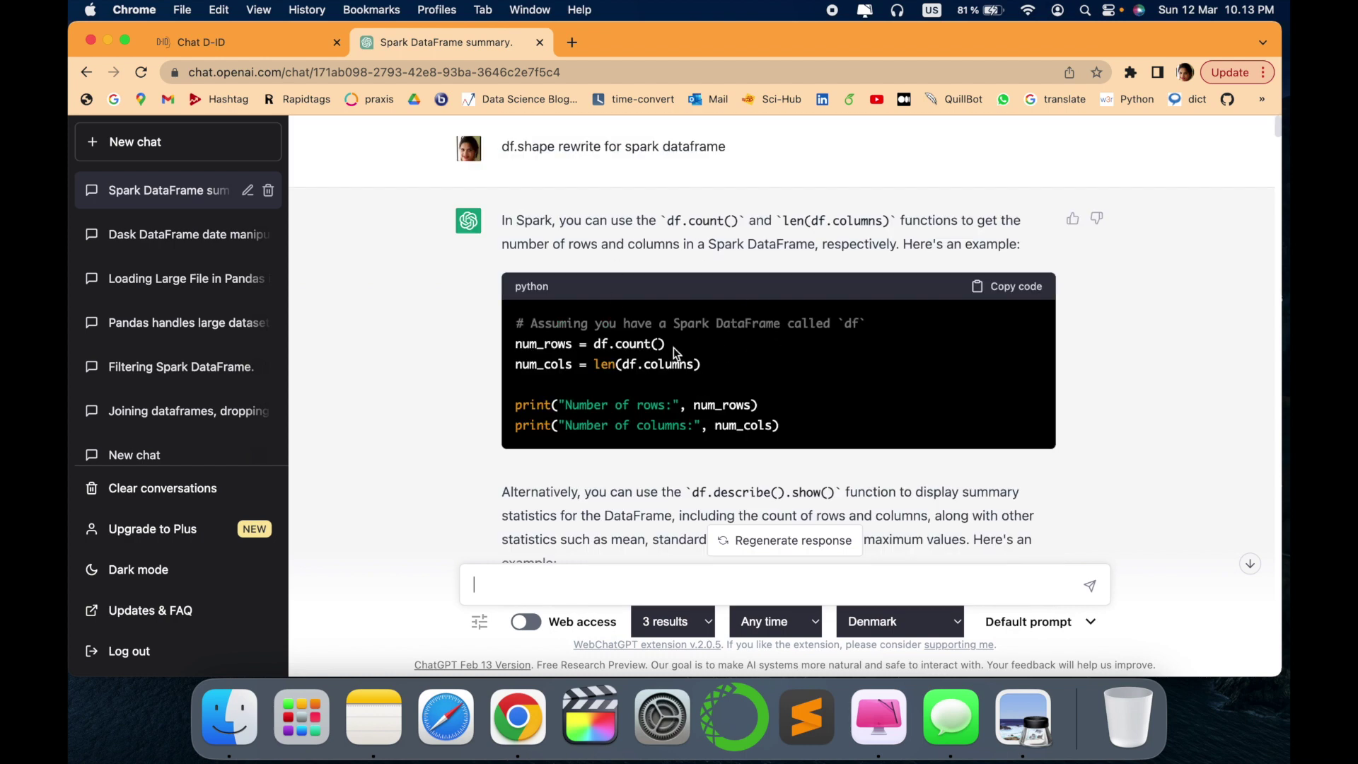
drag(746, 146, 500, 157)
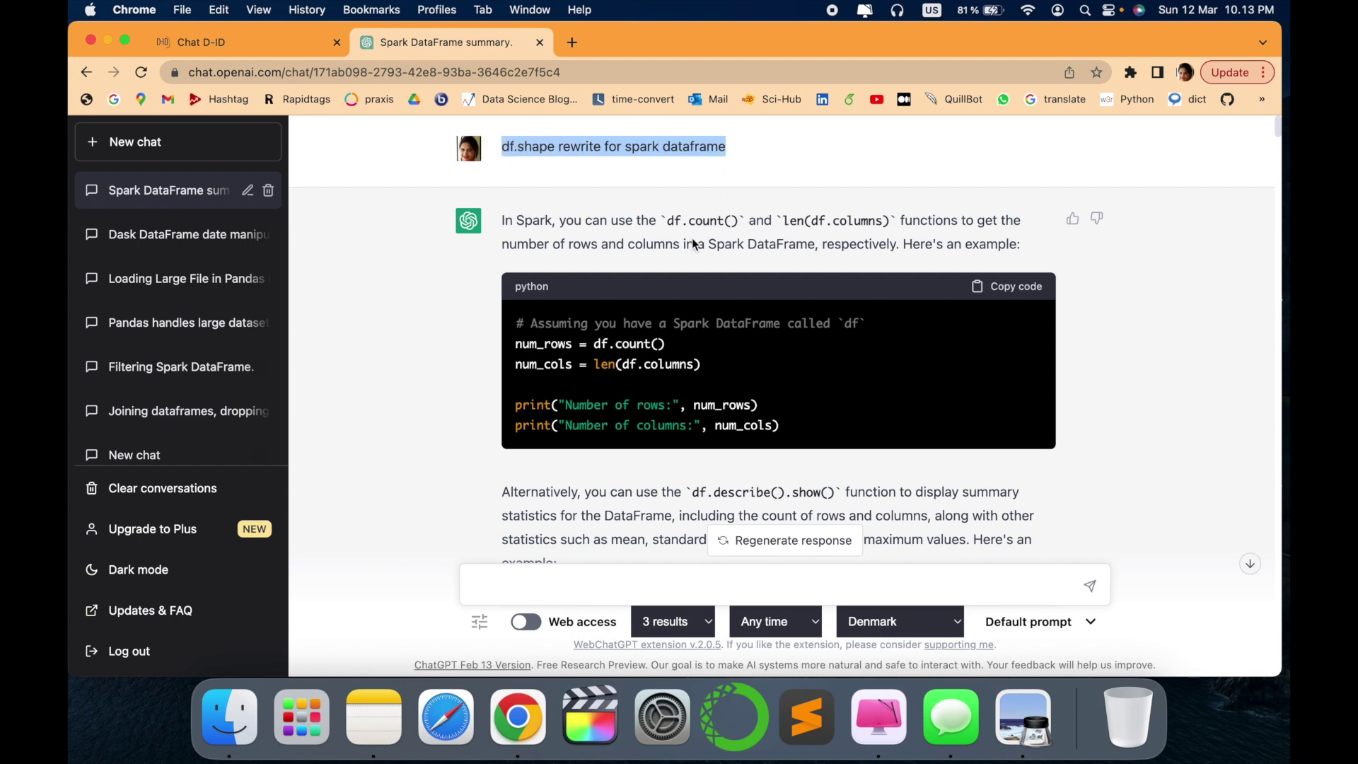
Step: Open the earlier Dask DataFrame dates chat, then the joining dataframes chat
click(187, 249)
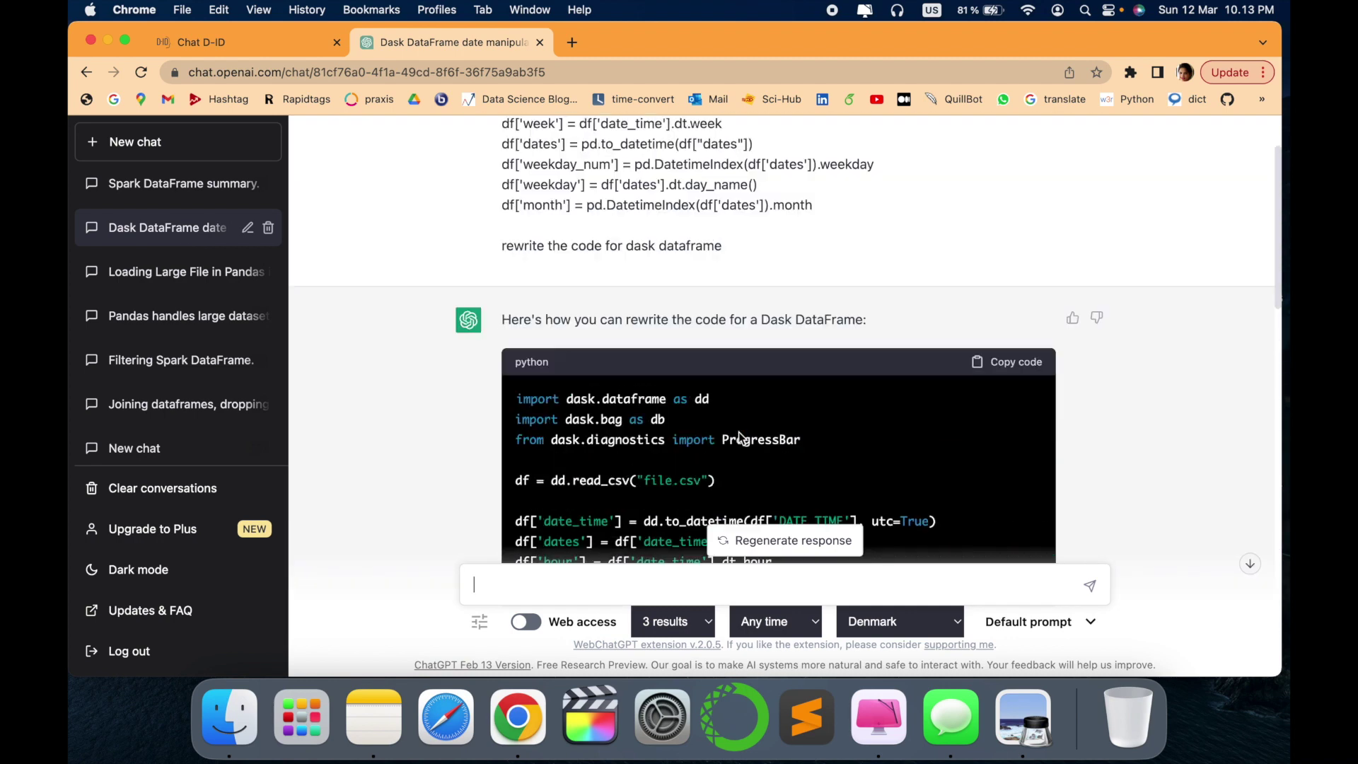
scroll(738, 435, up, 3)
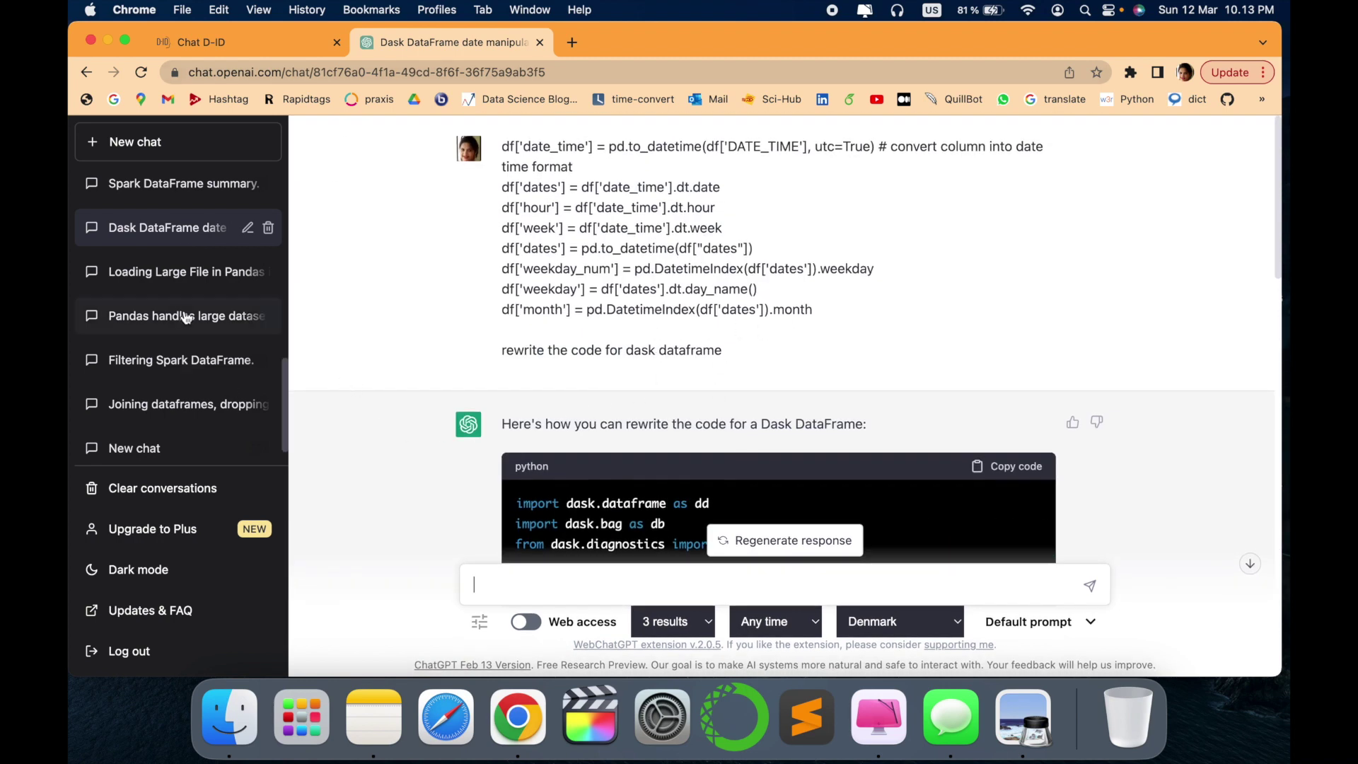
scroll(183, 365, down, 1)
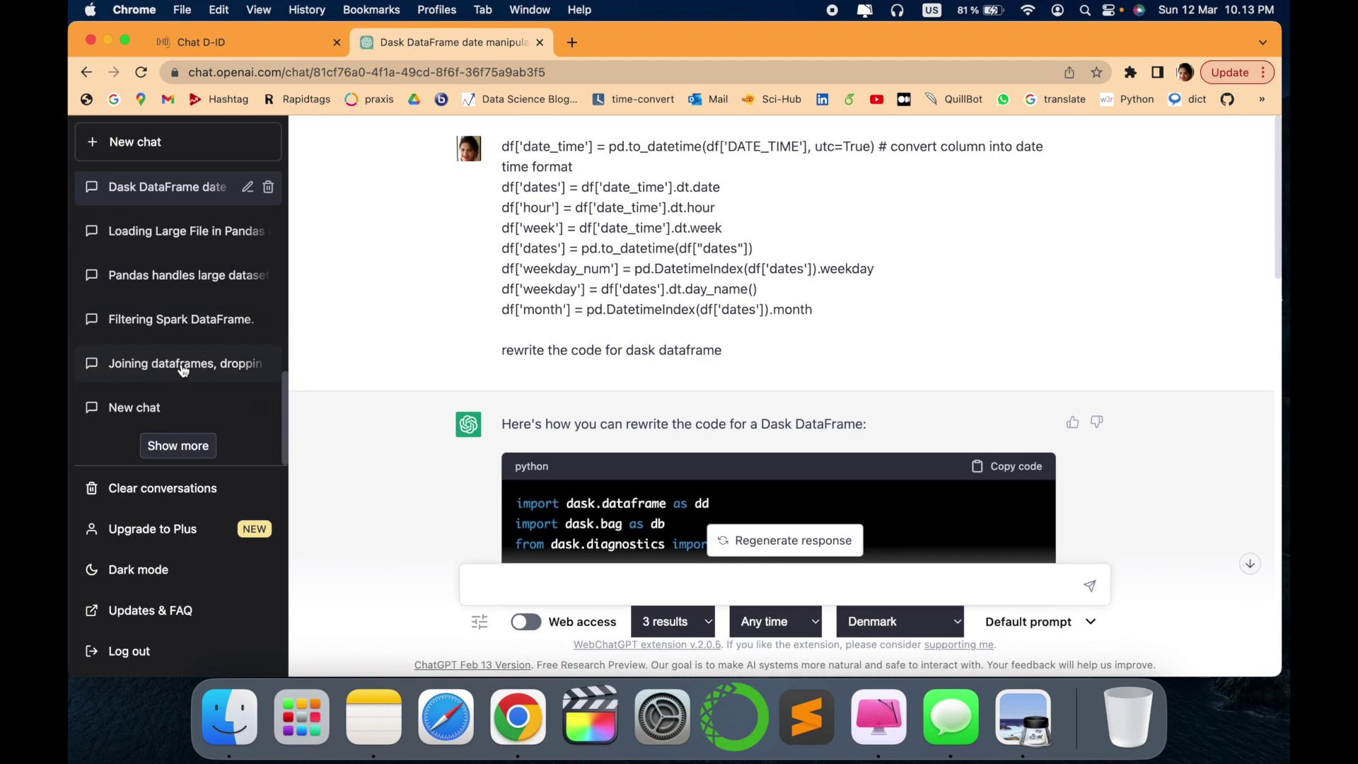
click(183, 365)
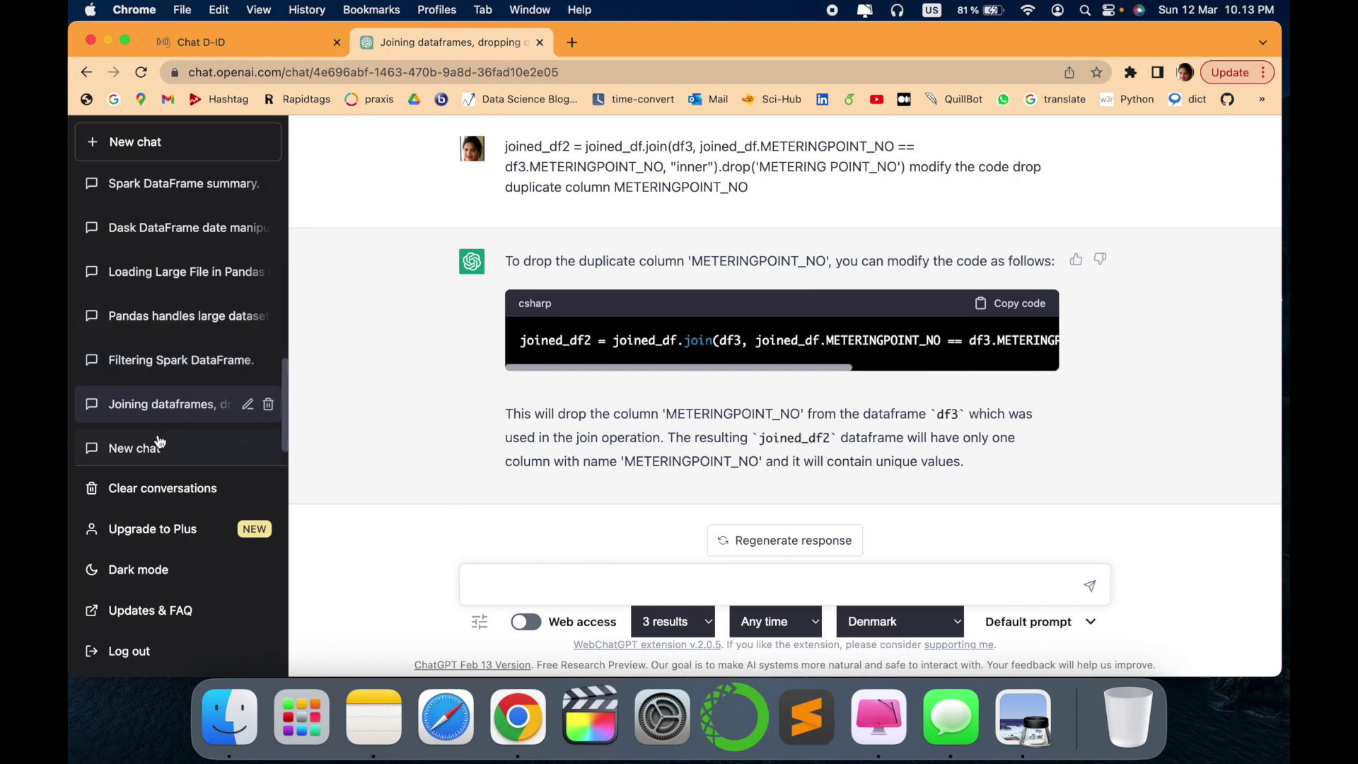
Step: Show more older conversations and open the Spark DataFrame GroupBy chat
scroll(159, 440, down, 1)
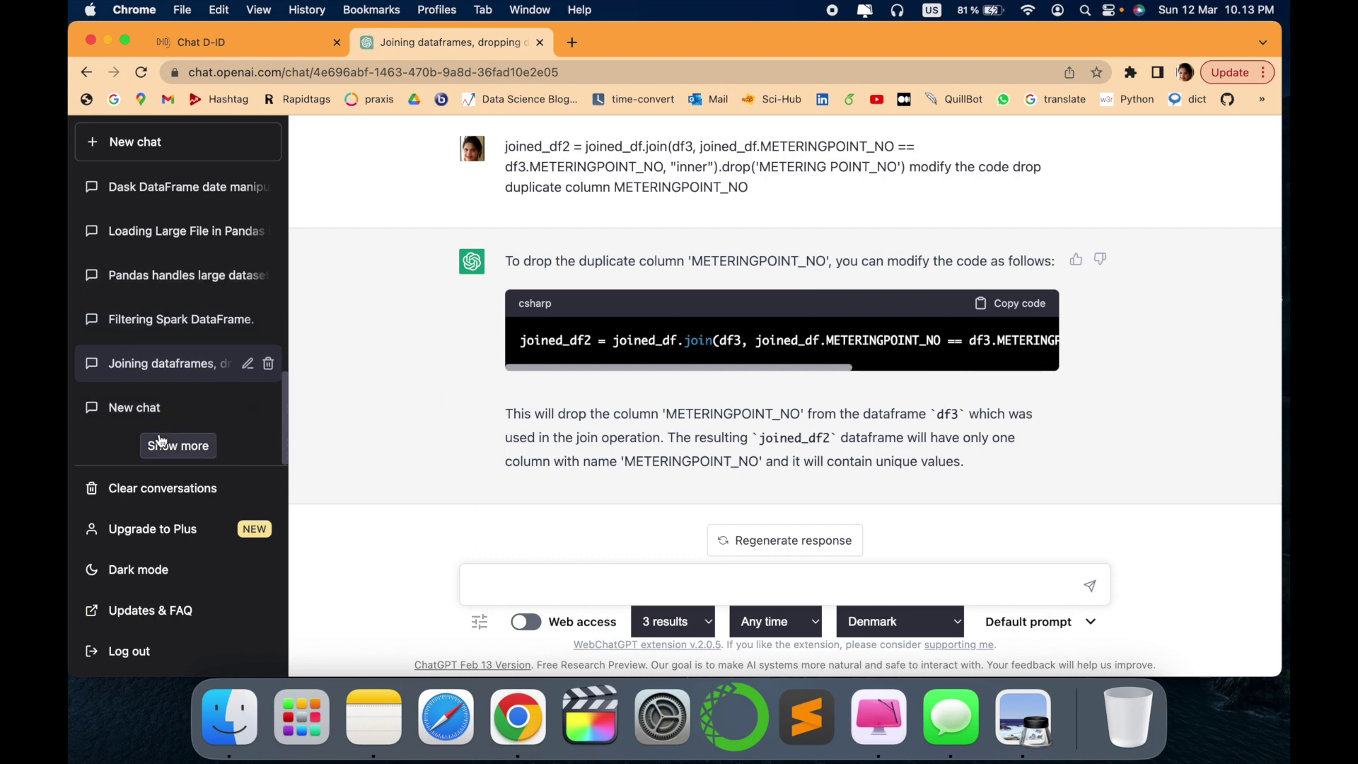
click(160, 440)
scroll(184, 332, up, 3)
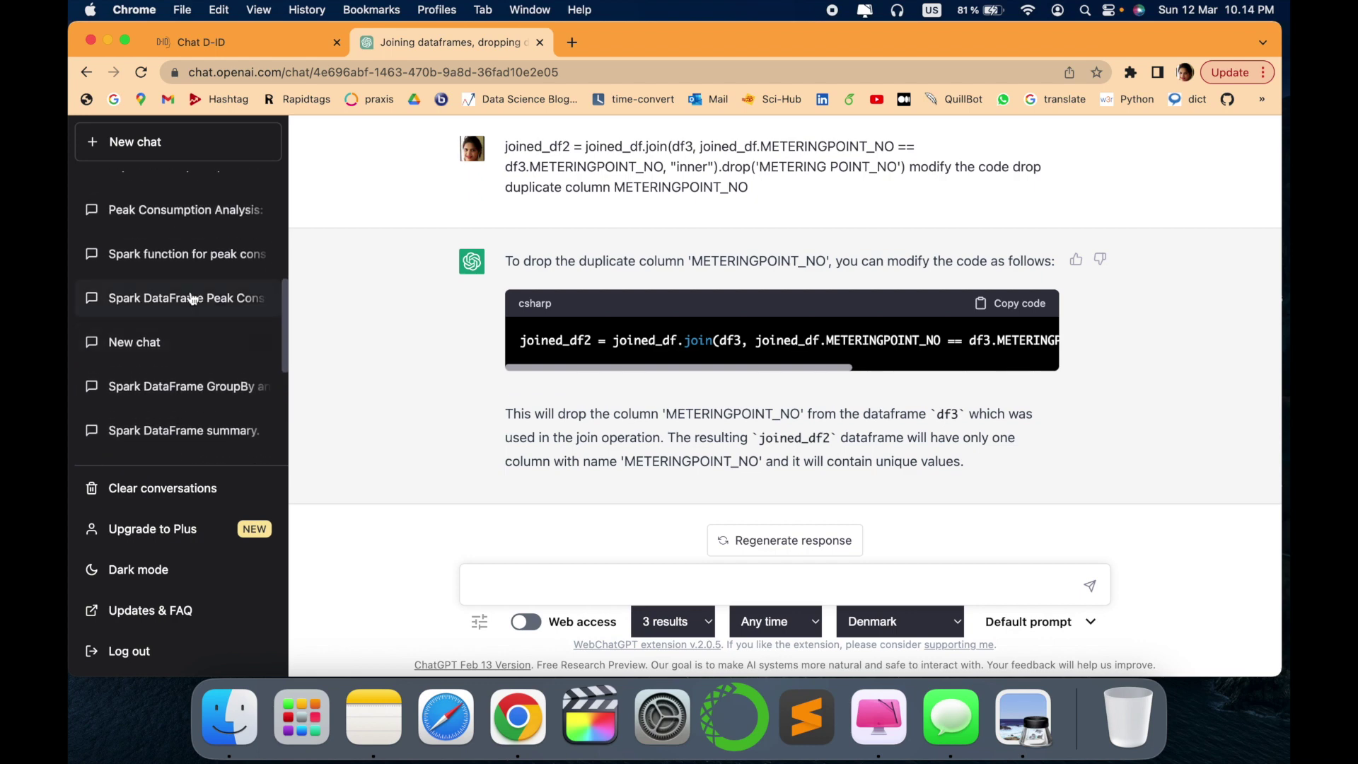
click(196, 385)
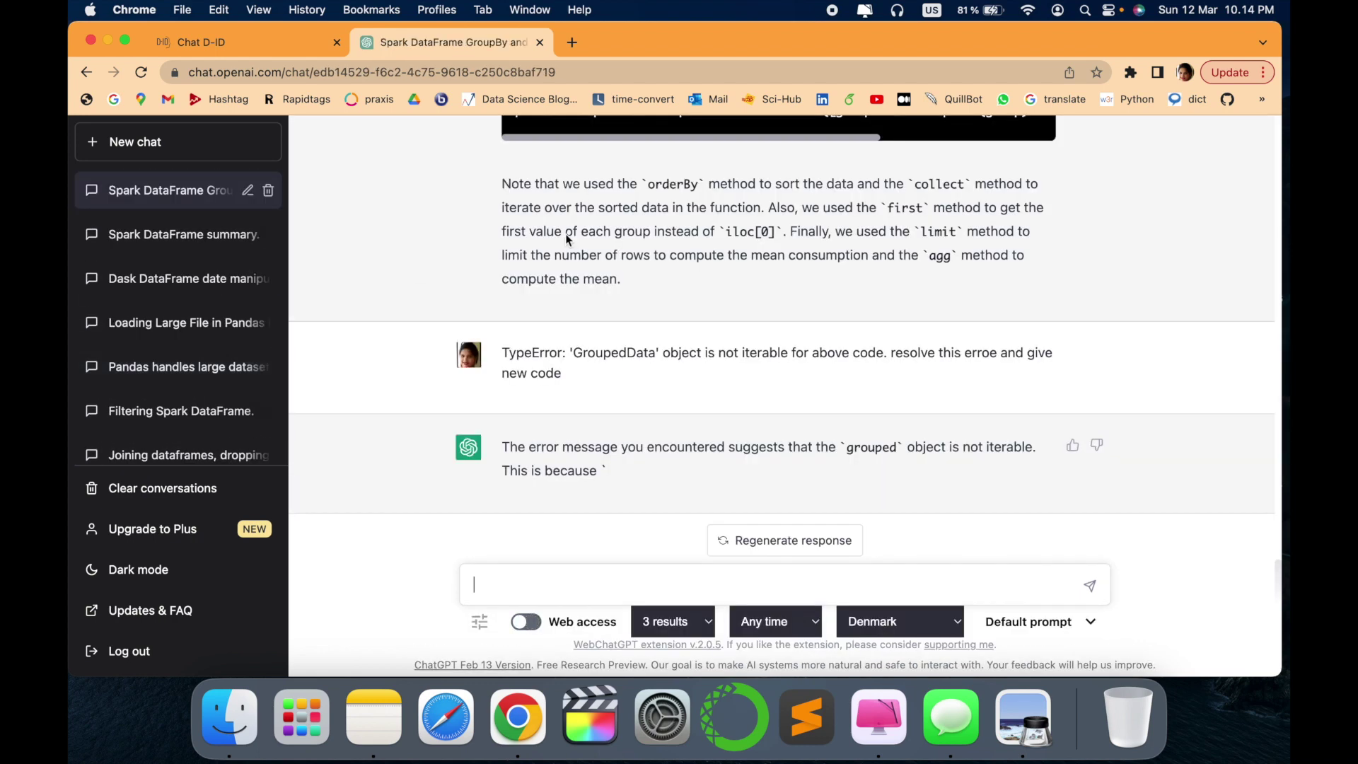
Step: Read through the Spark grouping conversation, then start a new empty chat
scroll(690, 410, up, 20)
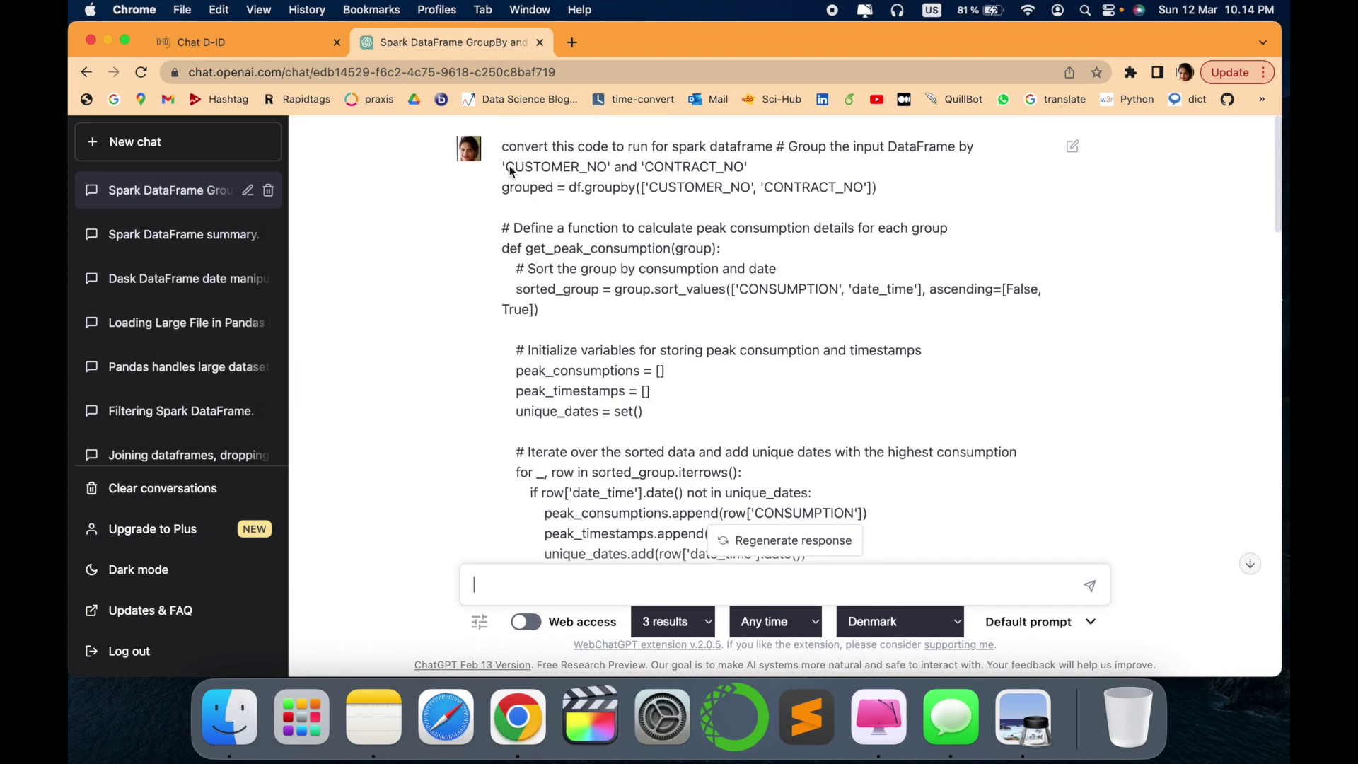
drag(506, 161, 874, 426)
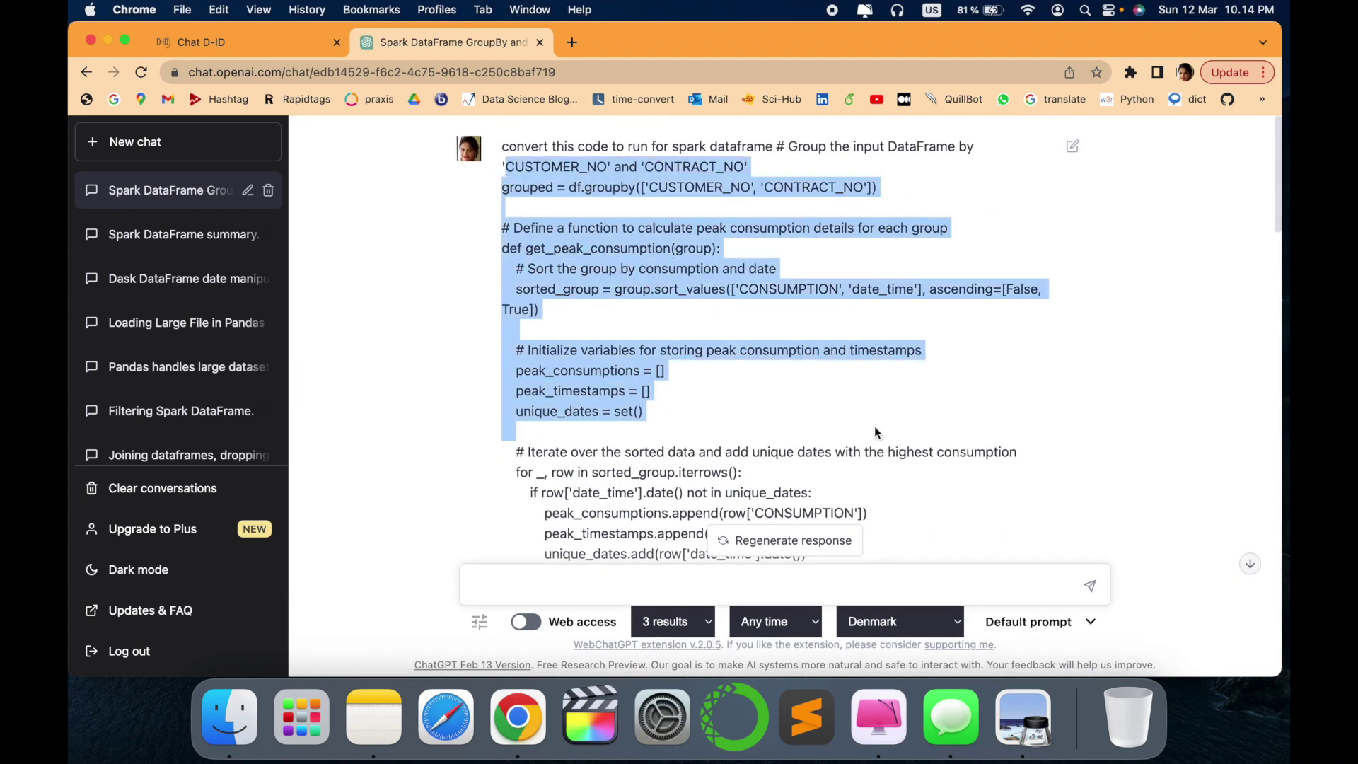
scroll(871, 500, down, 4)
scroll(872, 501, down, 6)
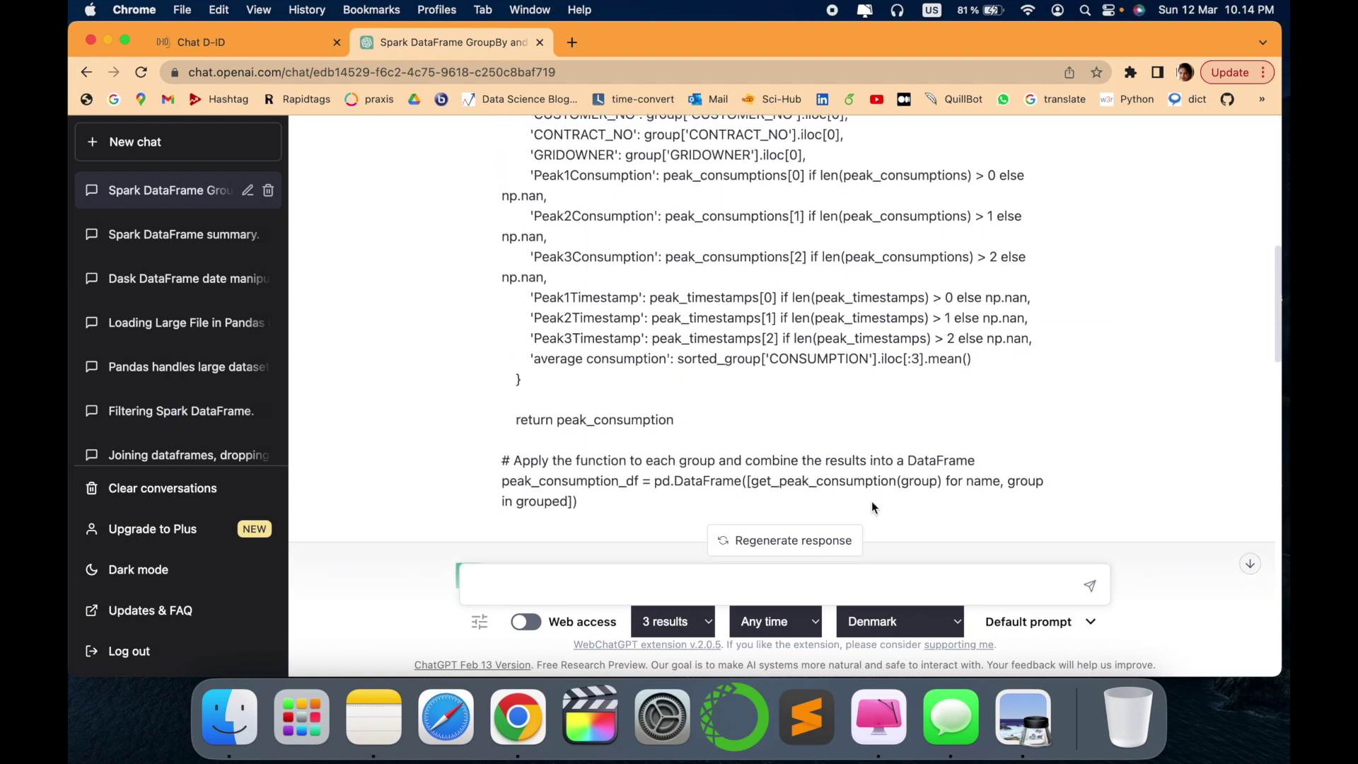
scroll(871, 501, down, 1)
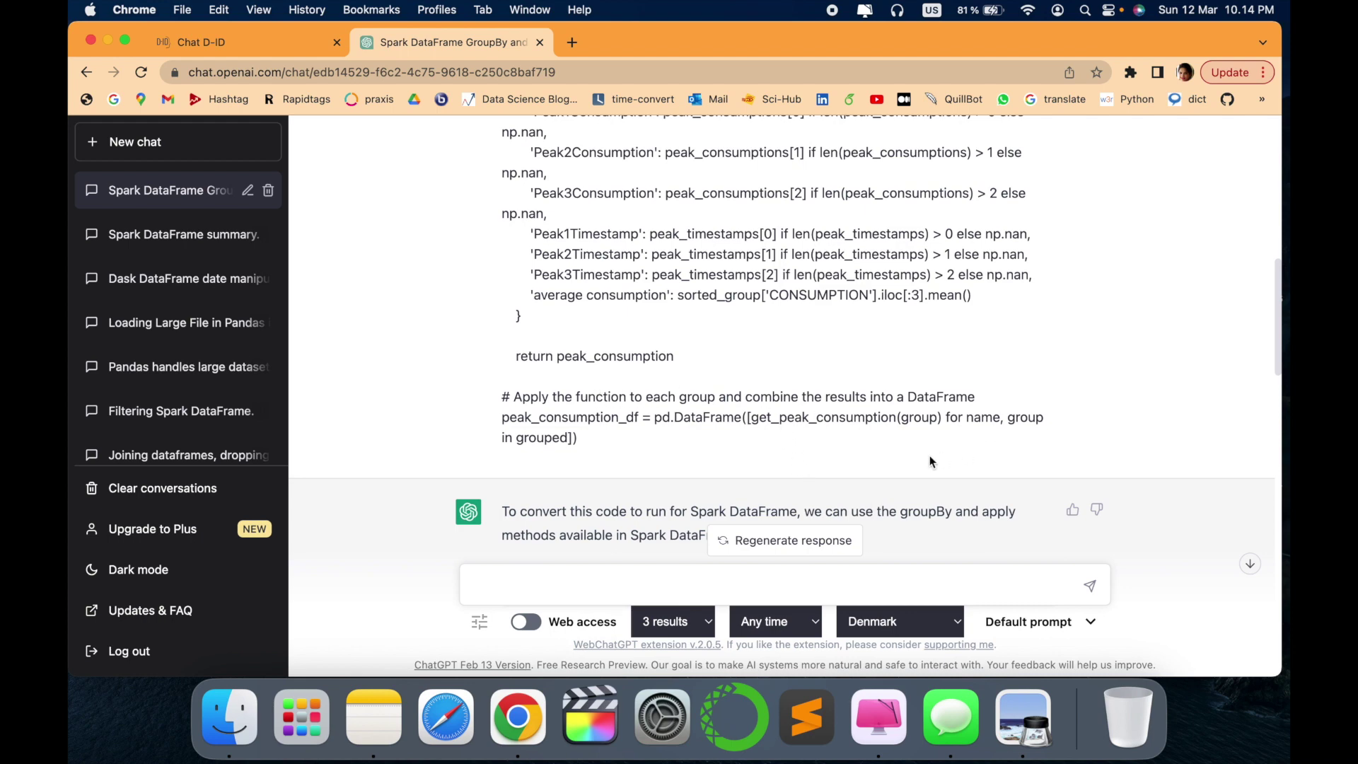
scroll(930, 461, down, 3)
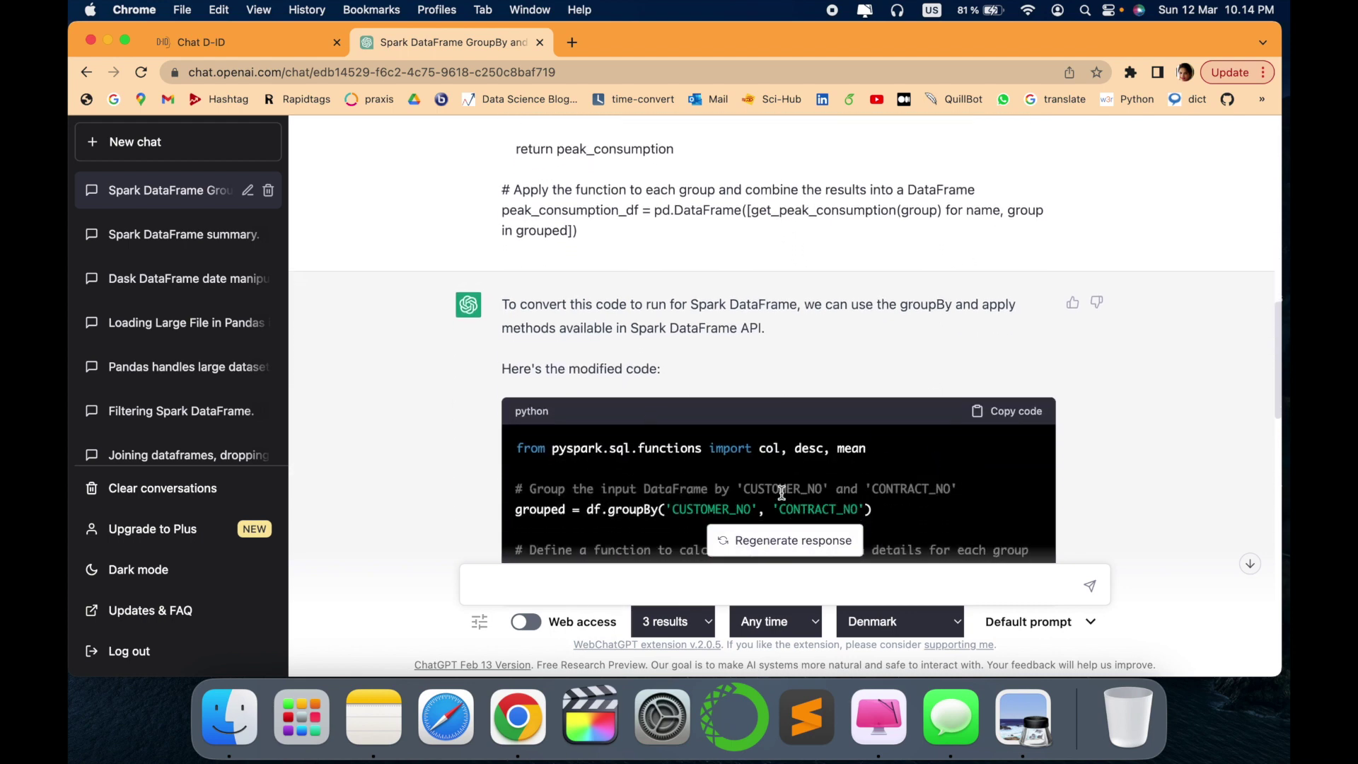
scroll(780, 491, down, 5)
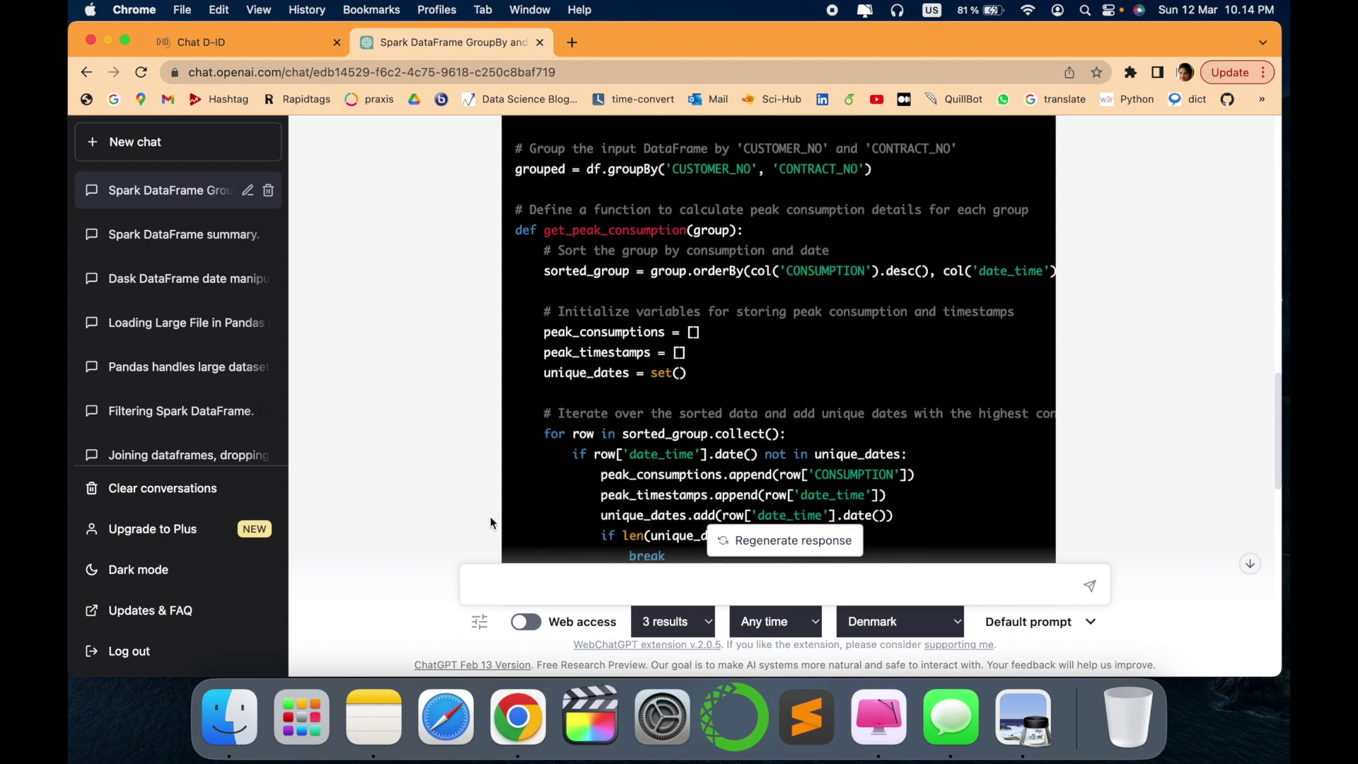
scroll(221, 400, down, 2)
scroll(222, 399, up, 10)
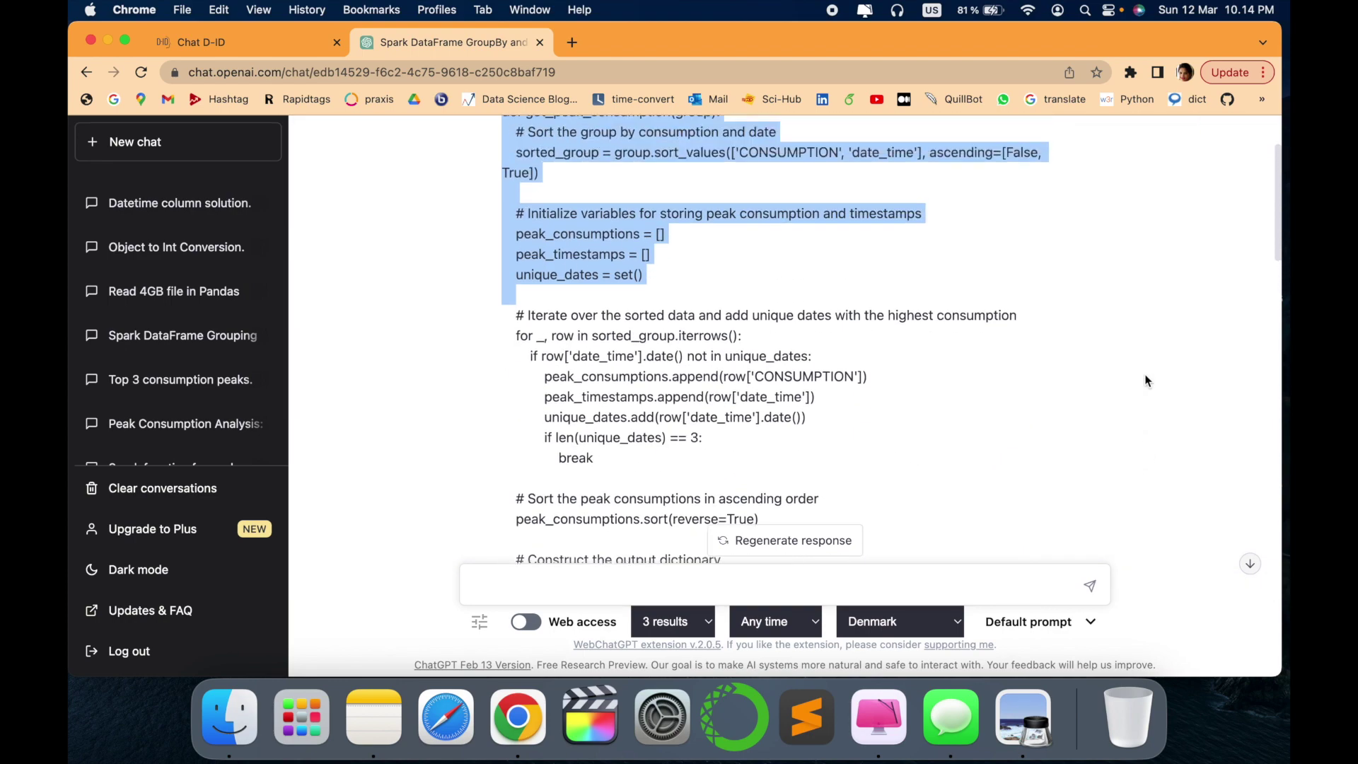
scroll(1147, 380, up, 3)
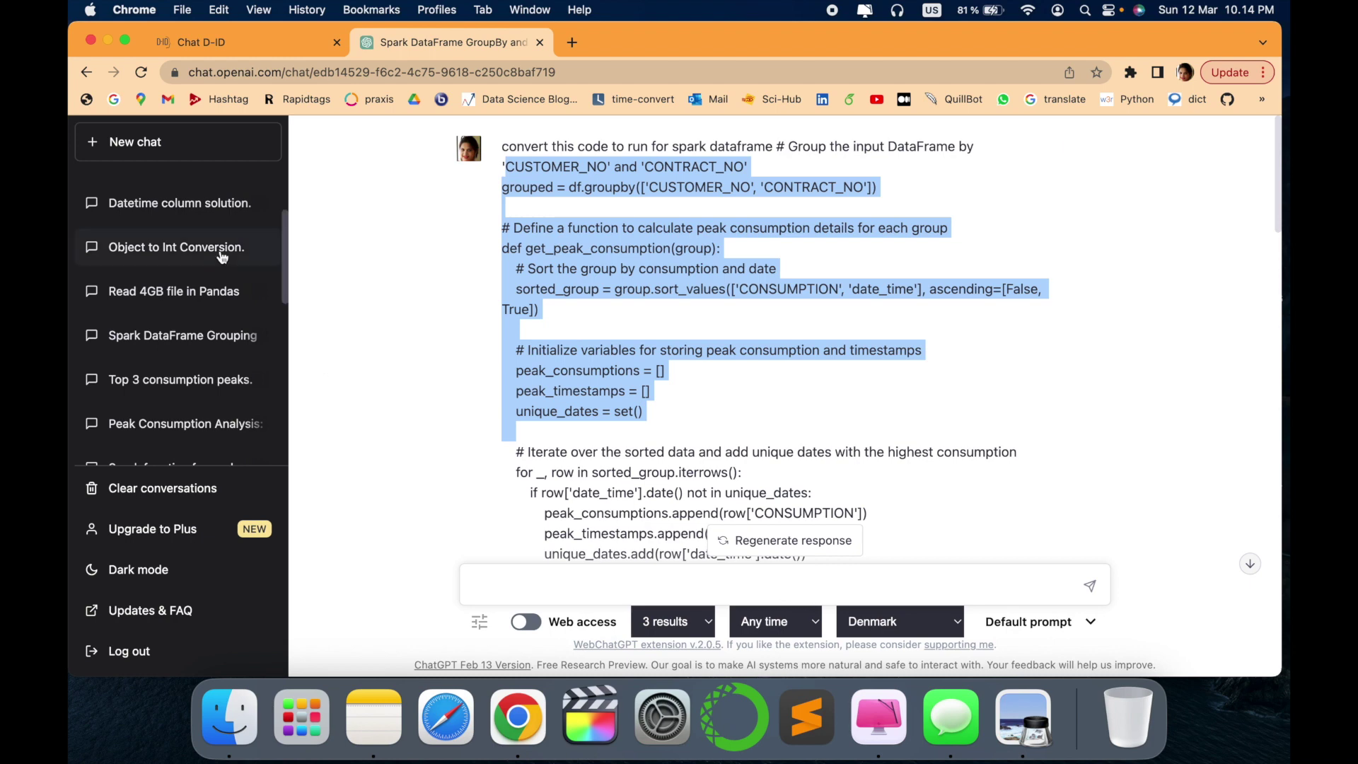
click(217, 161)
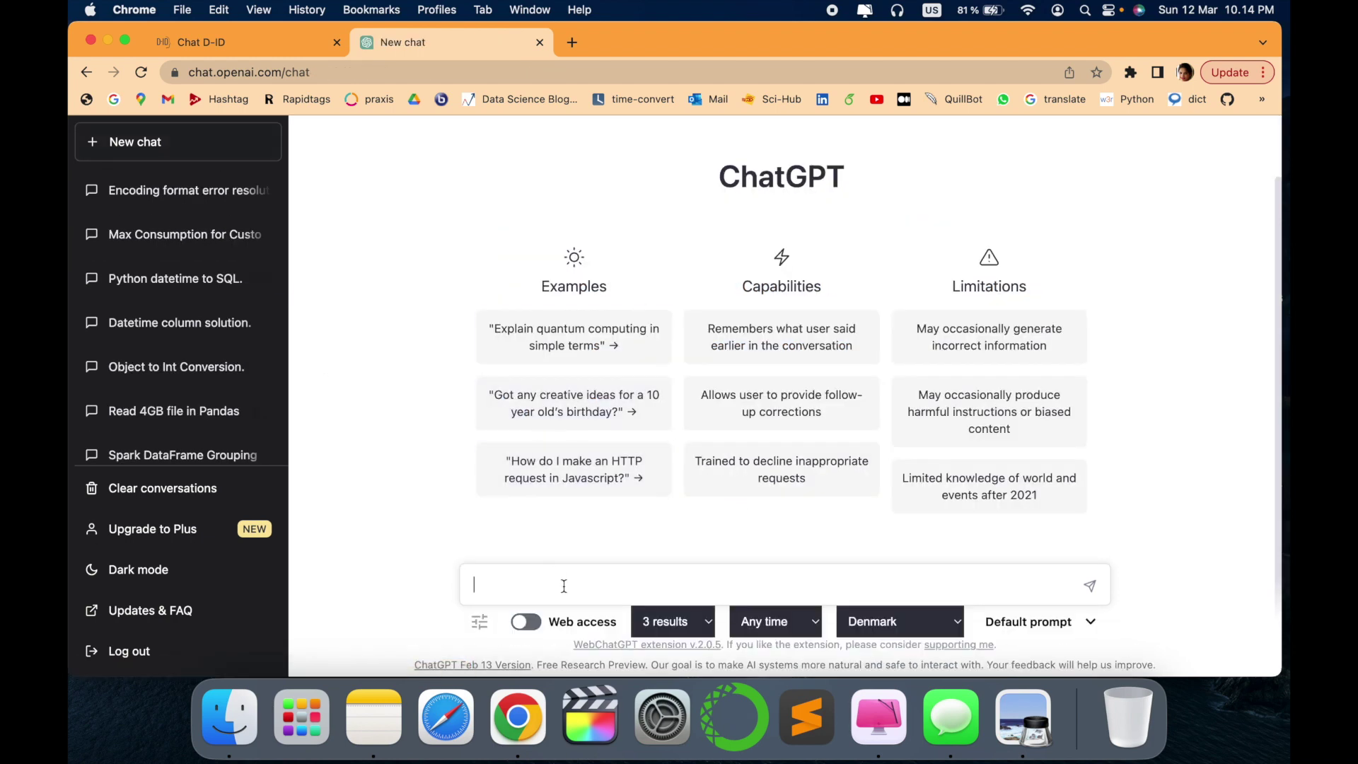
Step: Send 'write a basic data exploratory analysis for pandas and give some example', correcting 'explortaory'
text(write a basic data explortaory analysis for pandas and give some example)
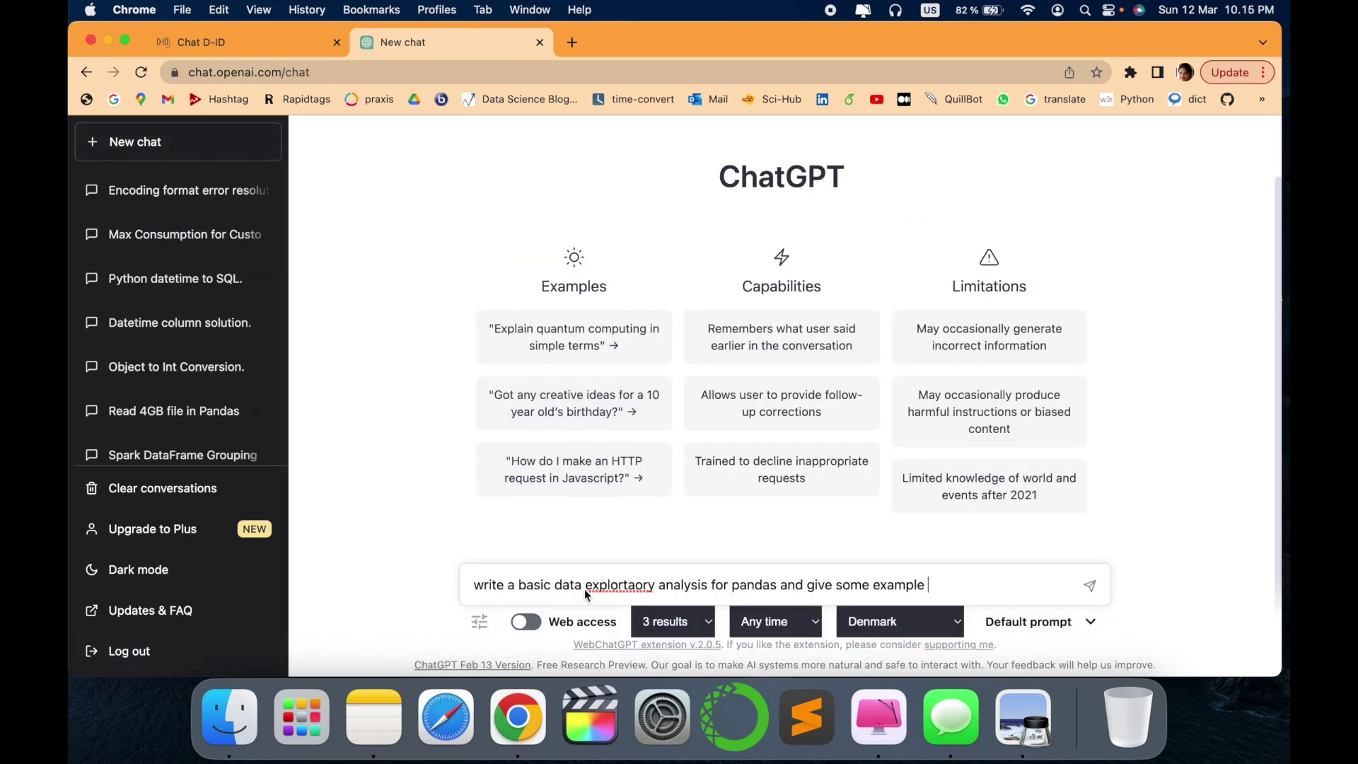
right_click(621, 587)
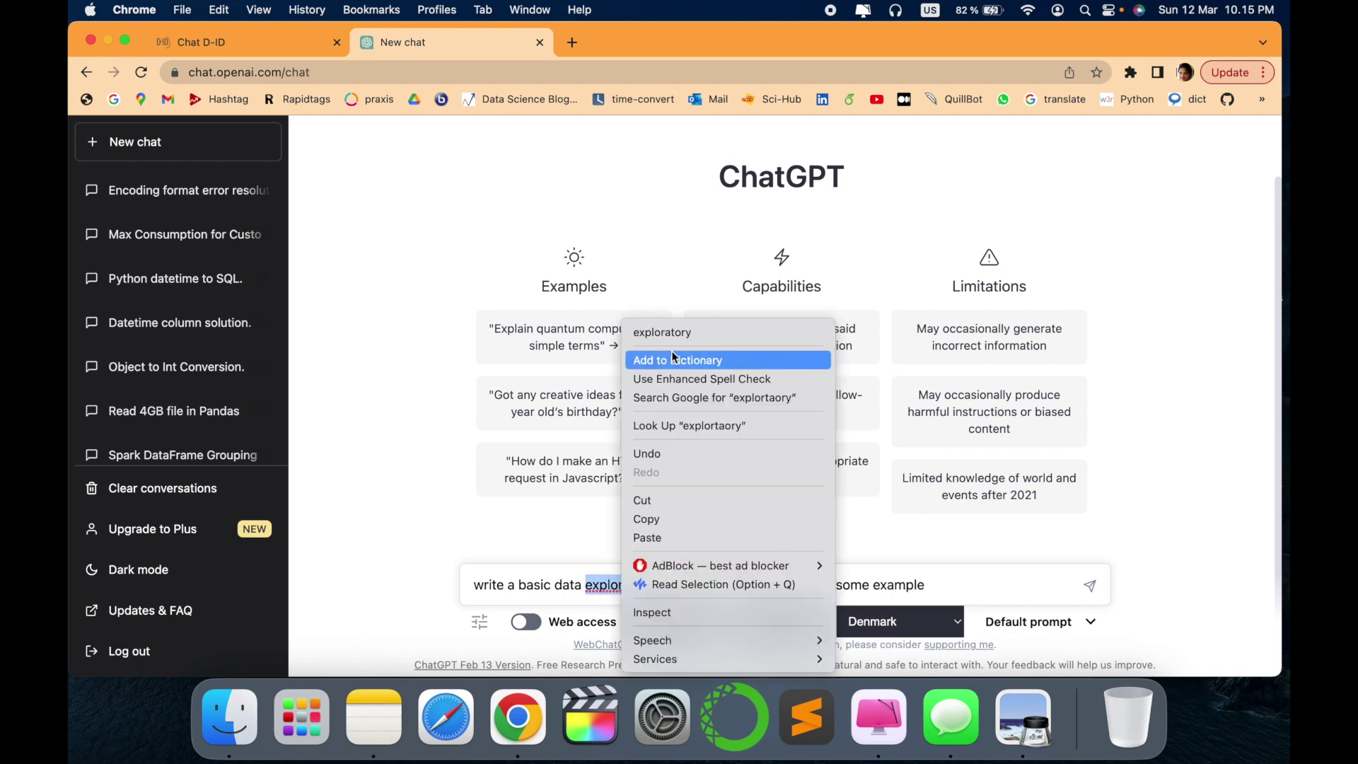
click(674, 336)
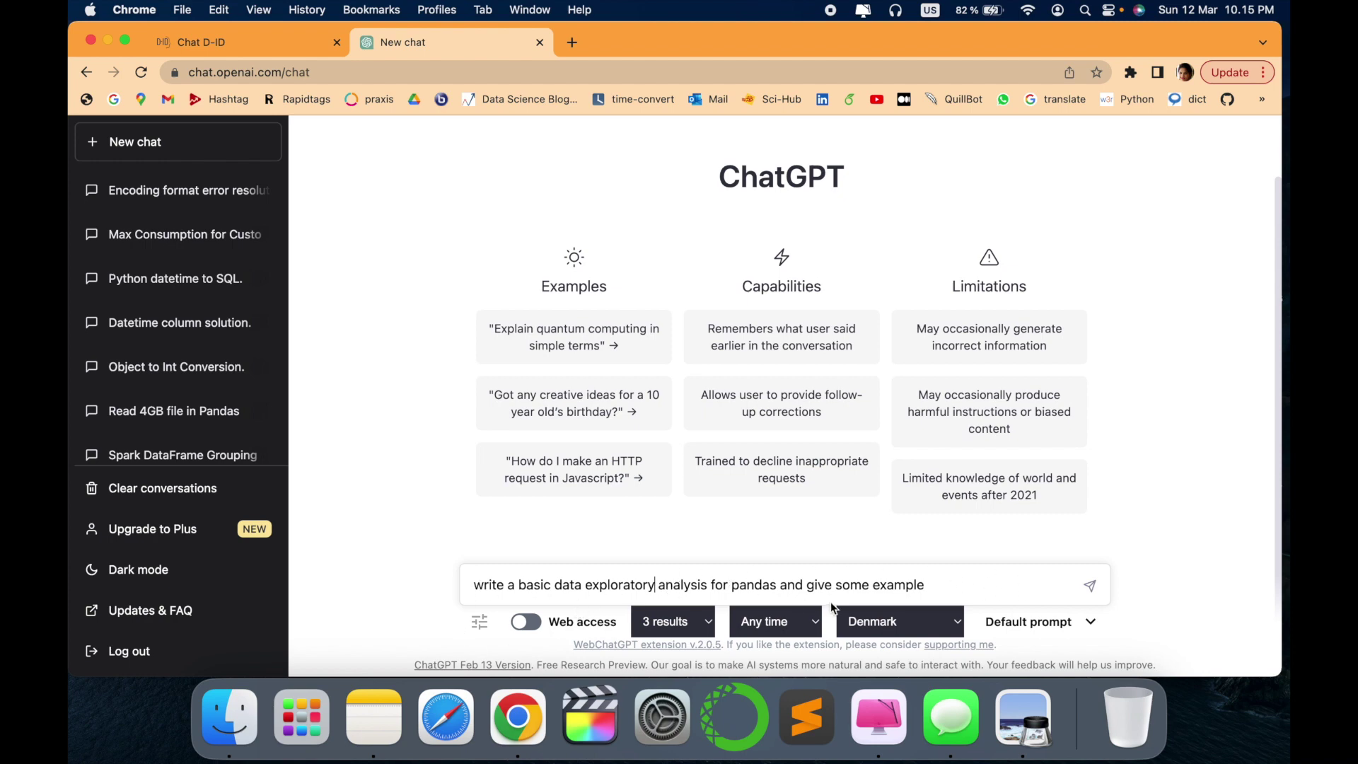
click(1089, 588)
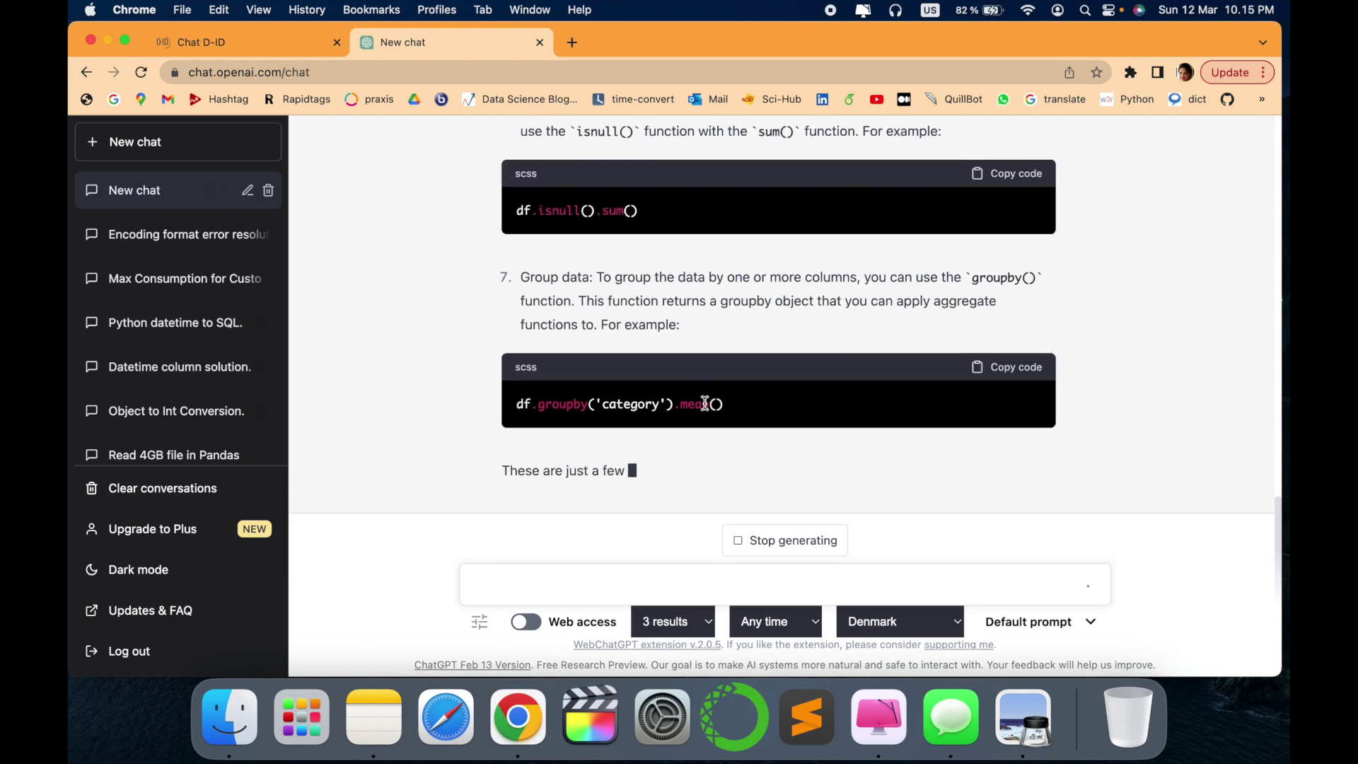
Step: Scroll through the finished pandas answer down to its closing note on more techniques
scroll(663, 466, down, 20)
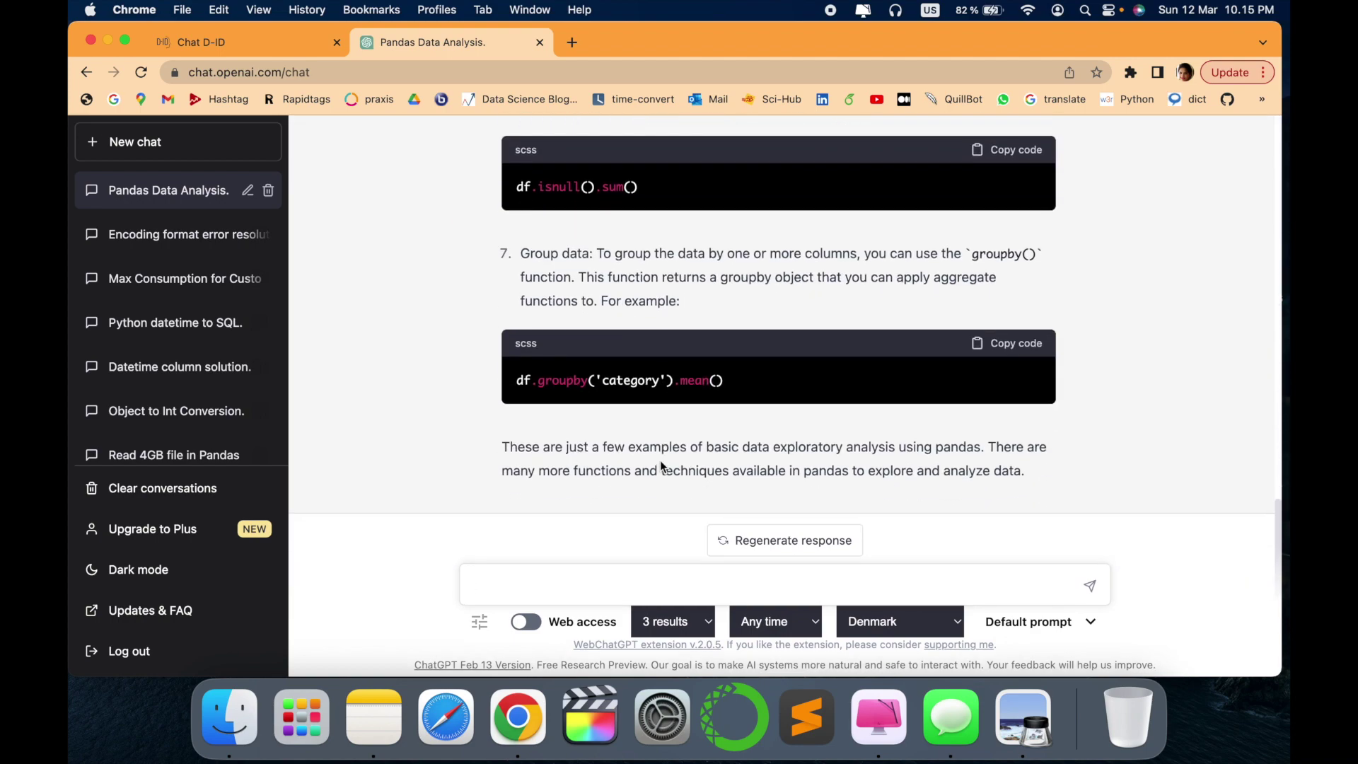
scroll(660, 460, up, 10)
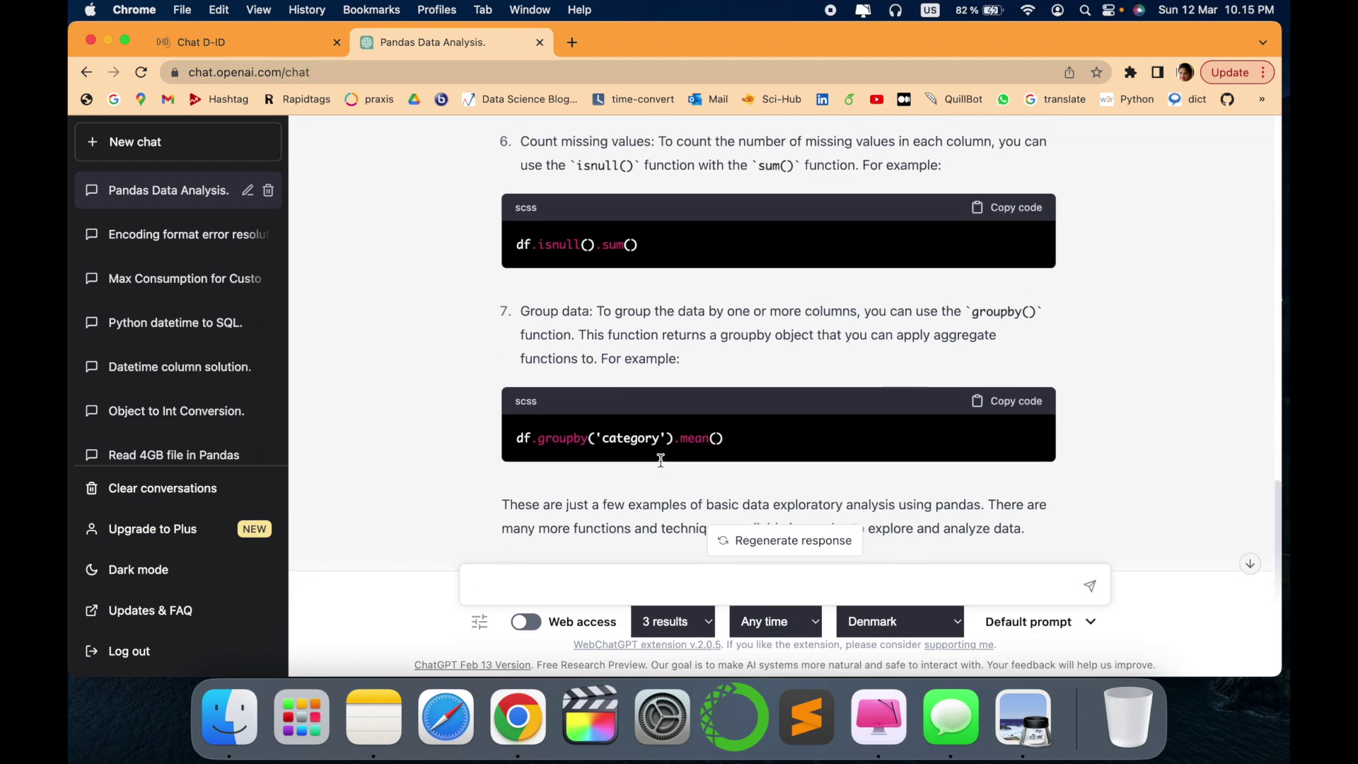
scroll(660, 460, down, 10)
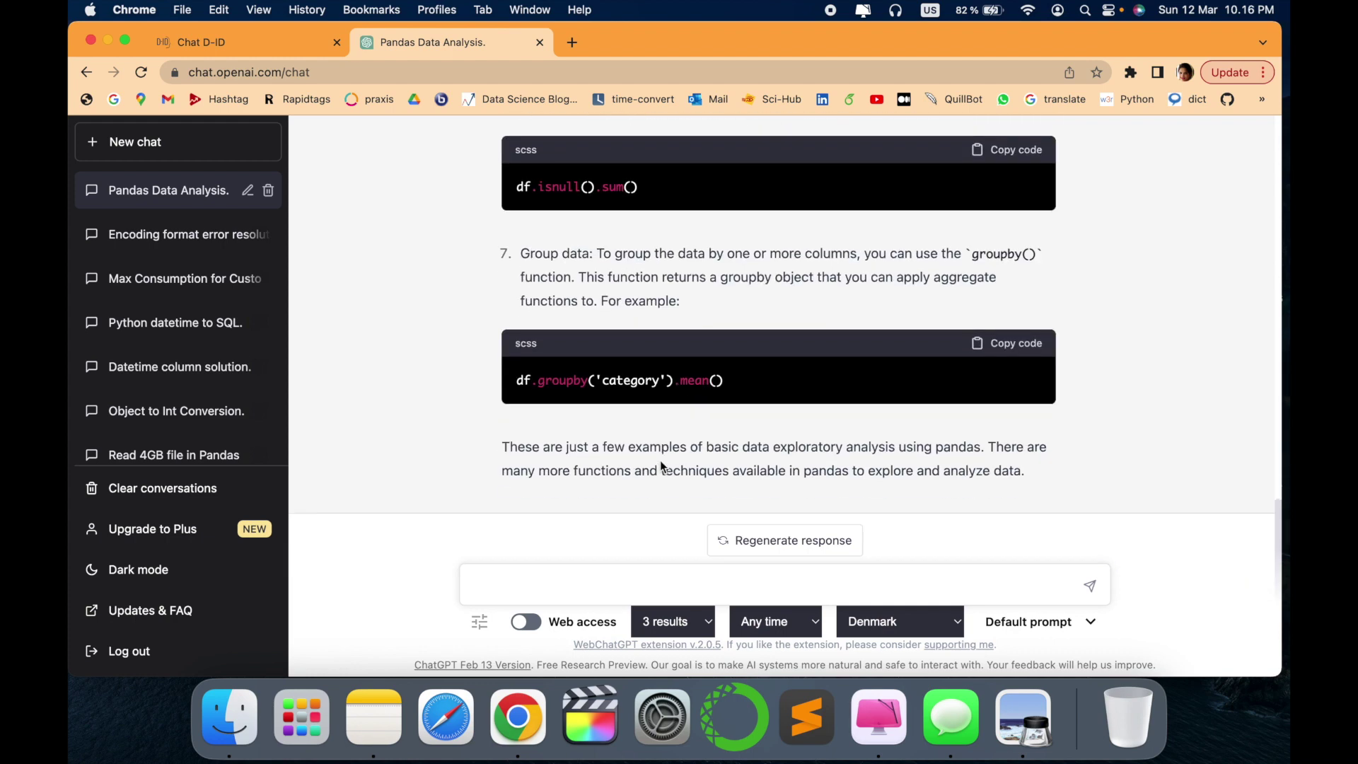